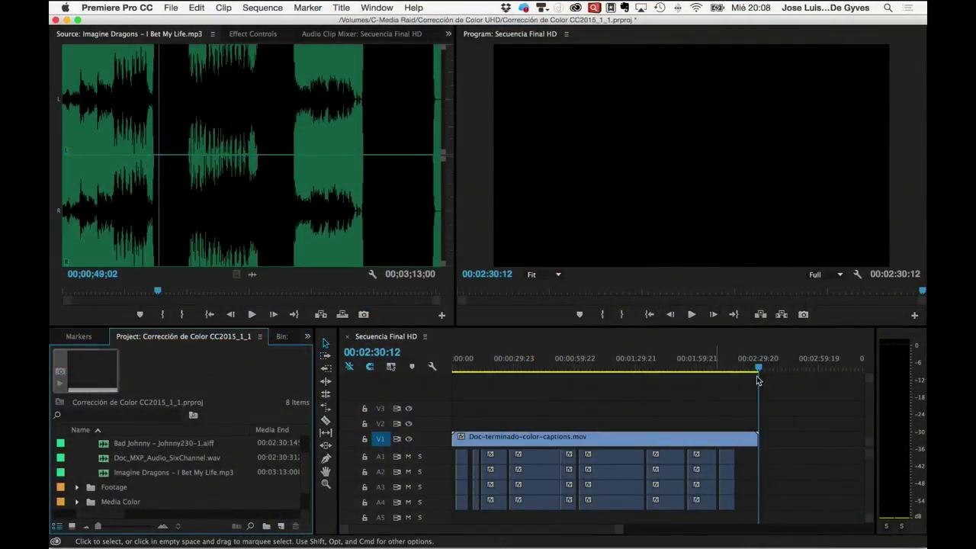
- Scrub back through Secuencia Final HD to review the ending of the documentary clip
drag(758, 369, 677, 372)
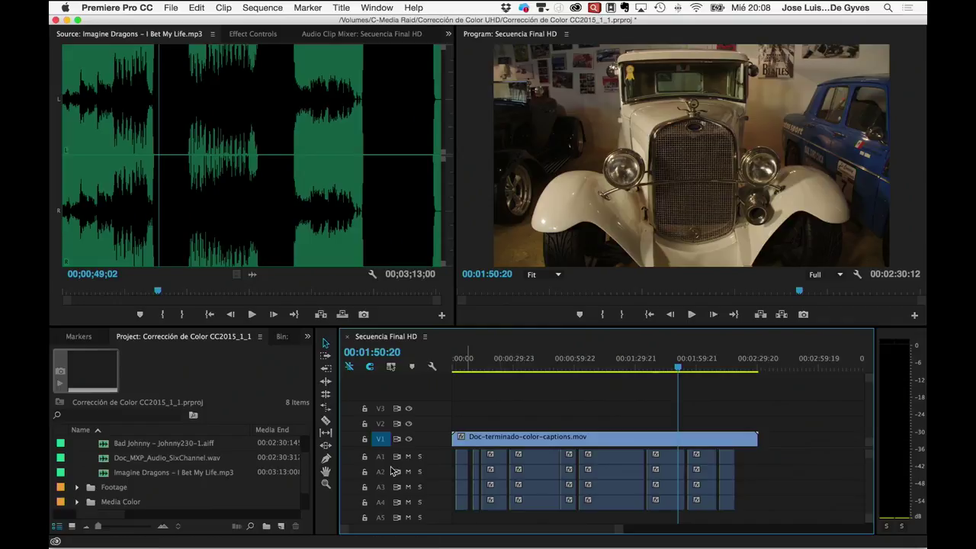
click(166, 474)
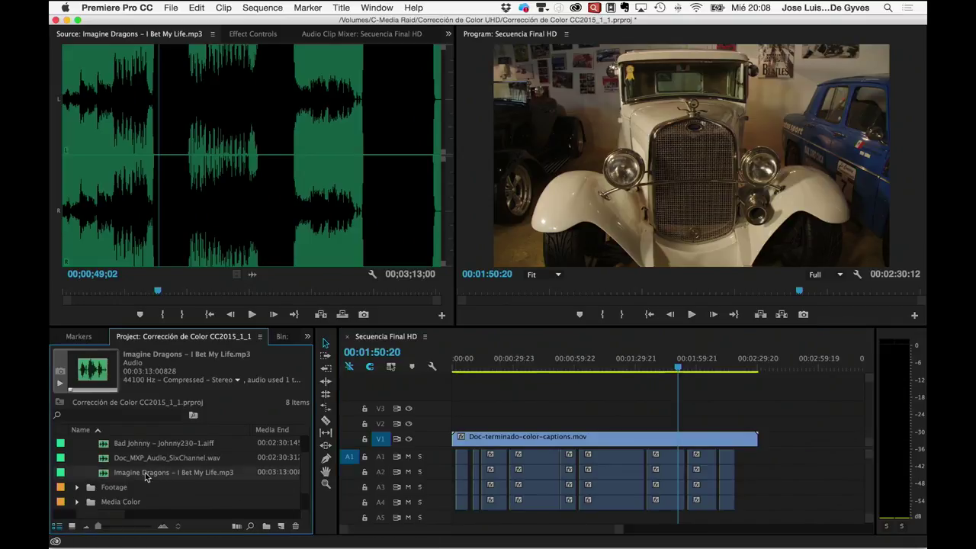
scroll(103, 476, down, 1)
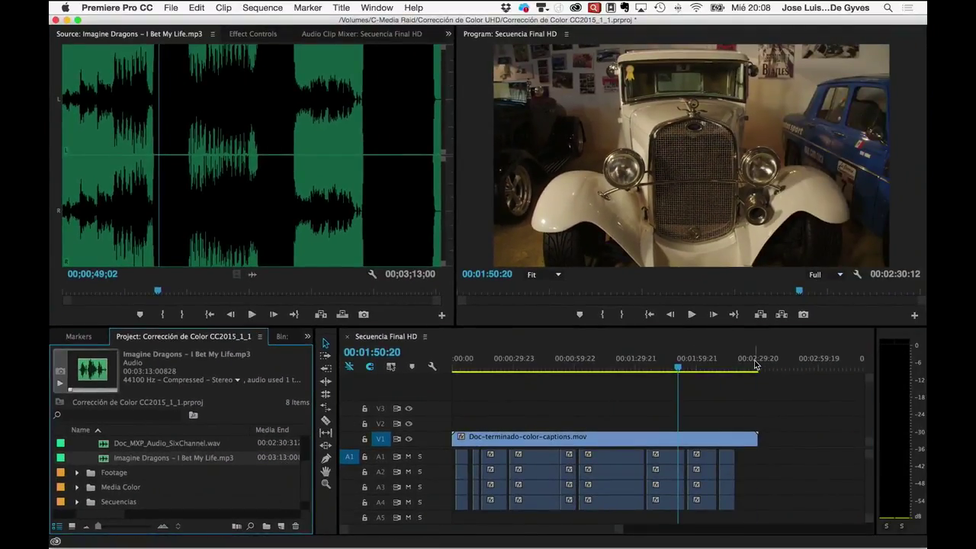
click(756, 366)
drag(756, 366, 757, 366)
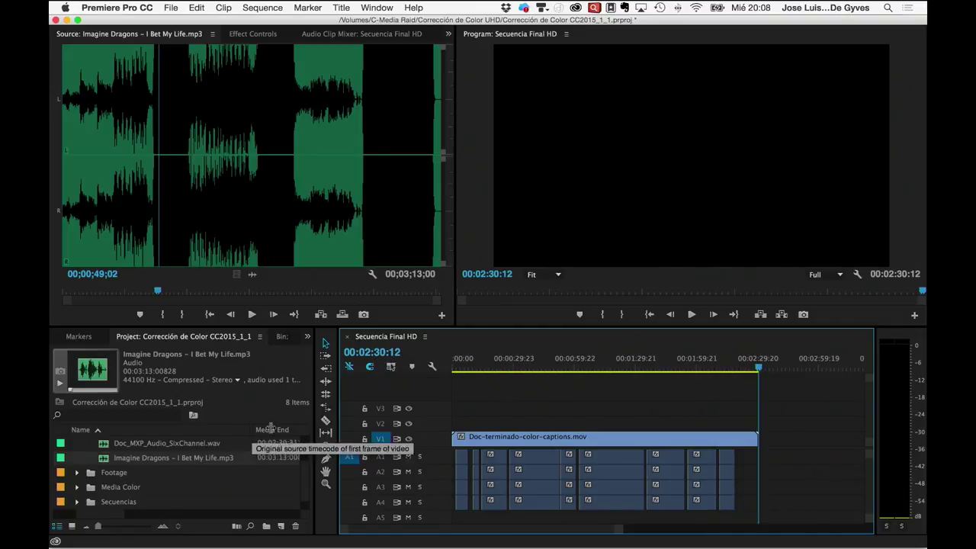
click(306, 467)
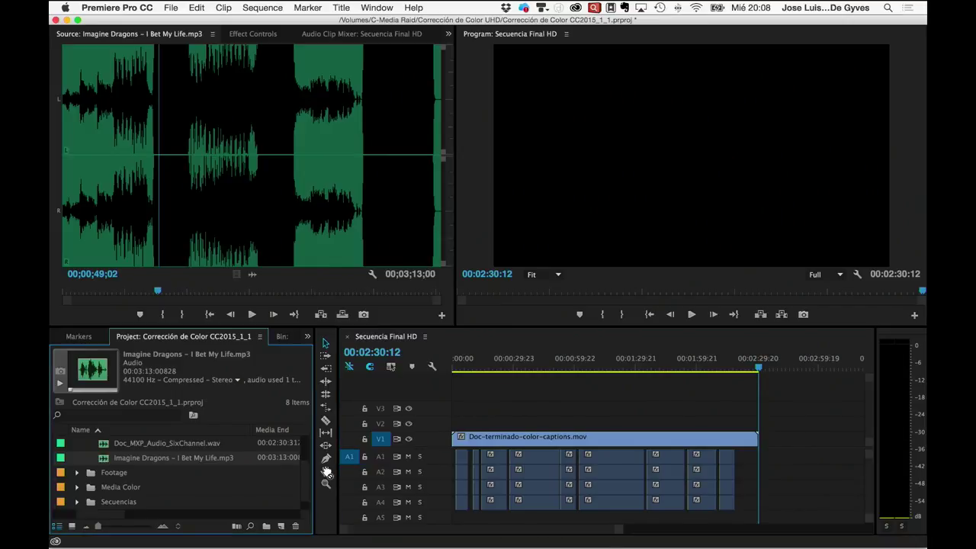
- Place Imagine Dragons – I Bet My Life.mp3 on A5 at the start and scrub past the video end
drag(327, 473, 448, 523)
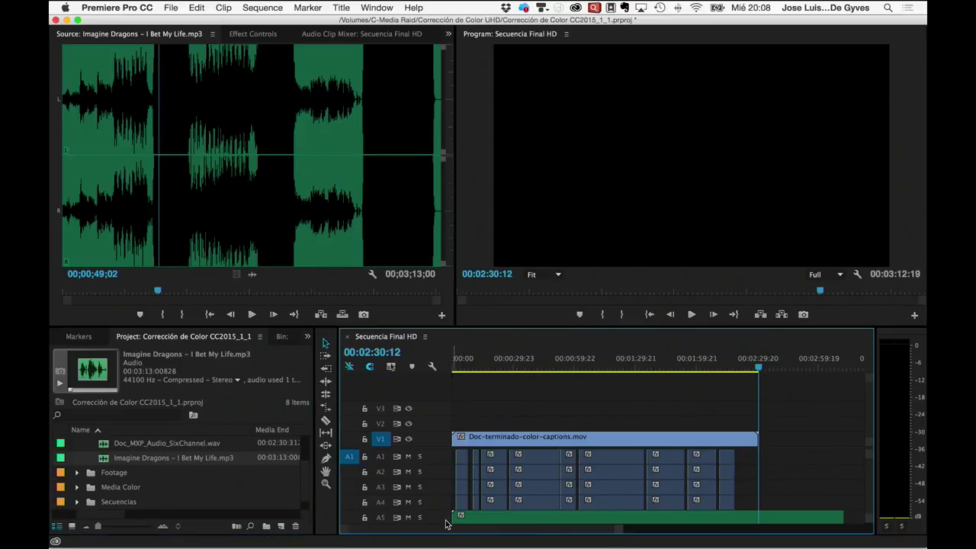
drag(759, 370, 760, 371)
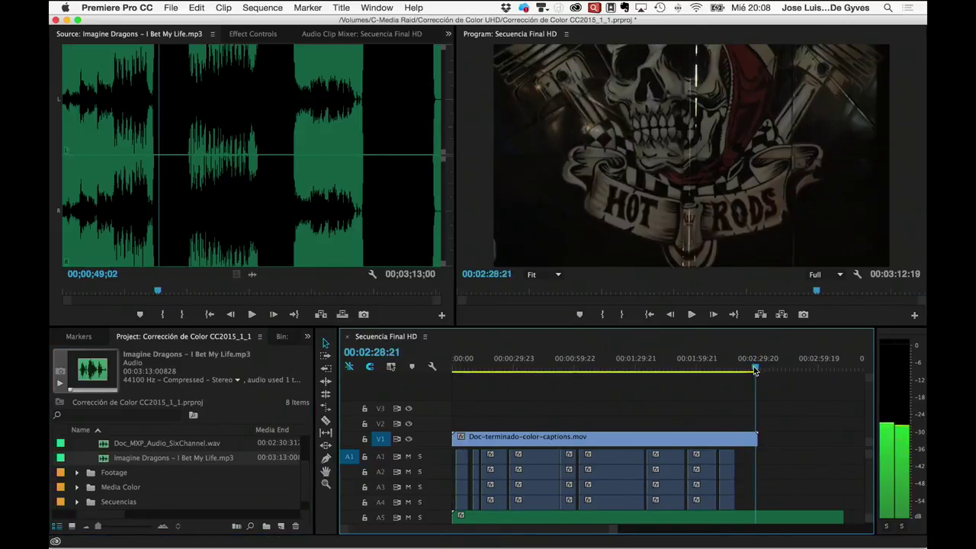
drag(759, 371, 772, 376)
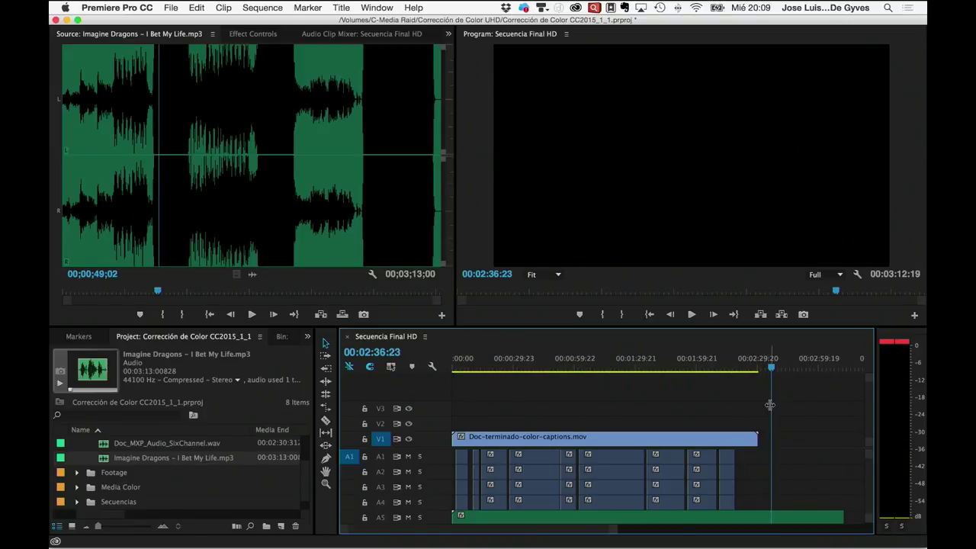
key(XF86AudioLowerVolume)
key(XF86AudioLowerVolume)
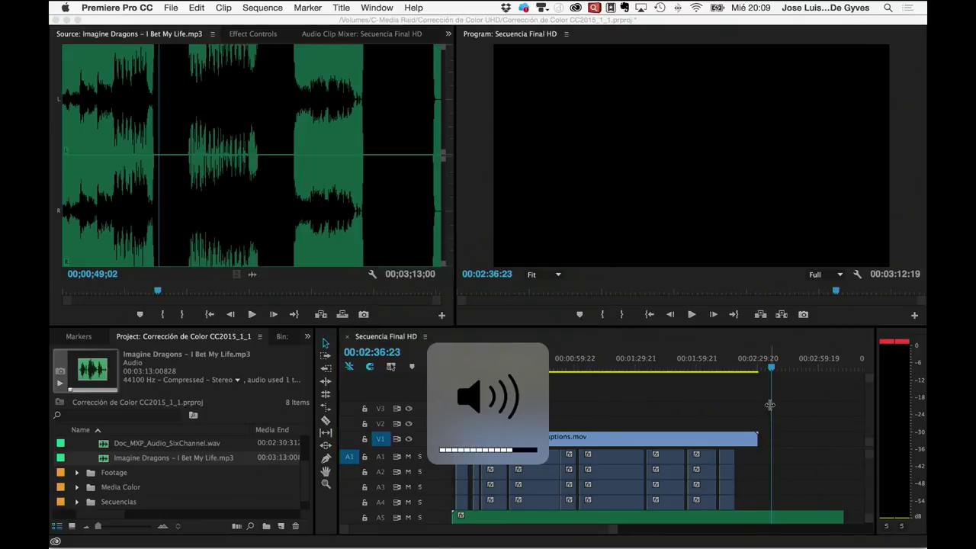
key(XF86AudioLowerVolume)
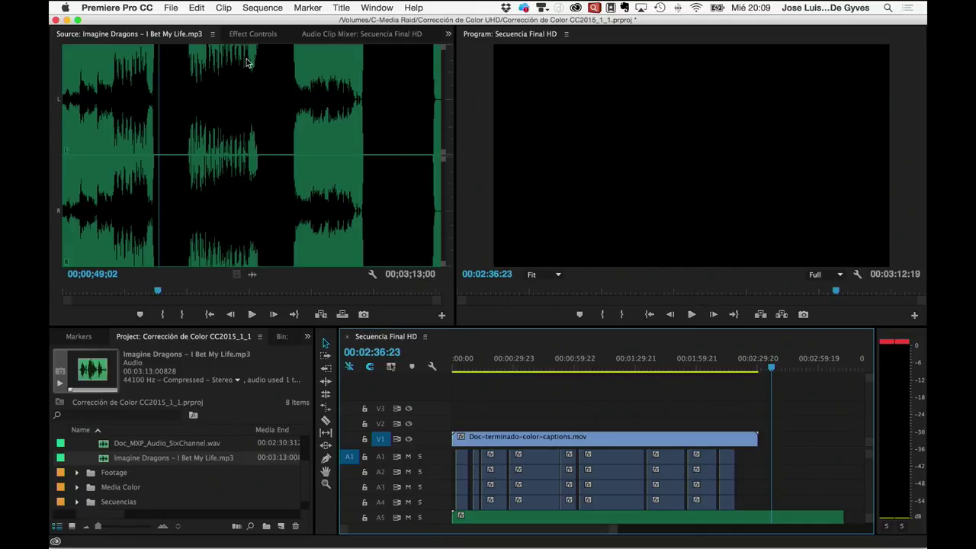
- Send the whole sequence to Audition as session Remix, saved in the Adobe Audition Interchange folder
click(197, 7)
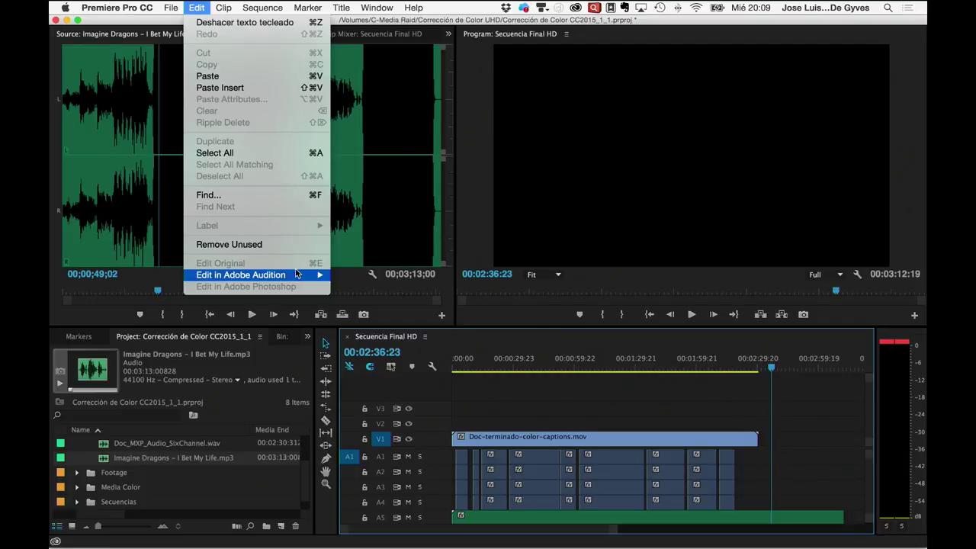
mouse_move(295, 274)
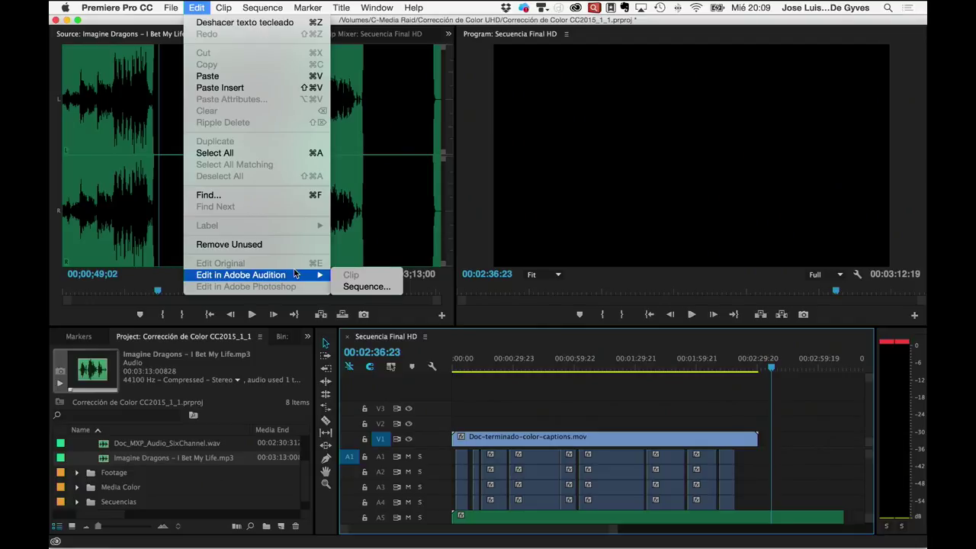
click(363, 287)
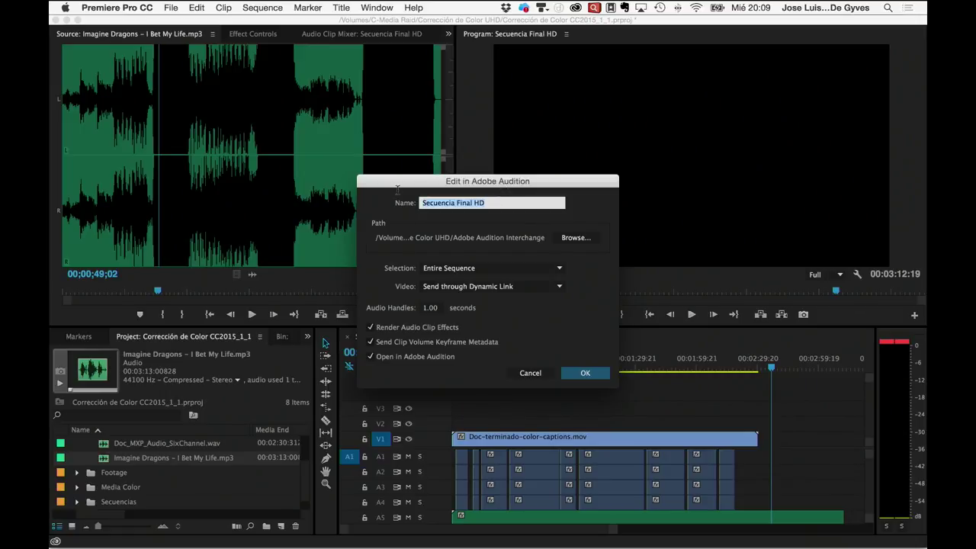
text(Remix)
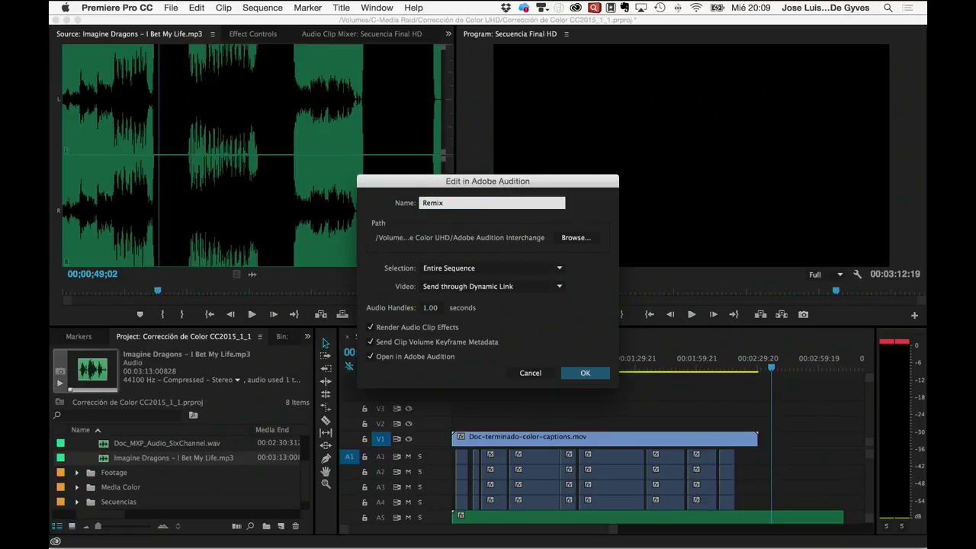
click(583, 242)
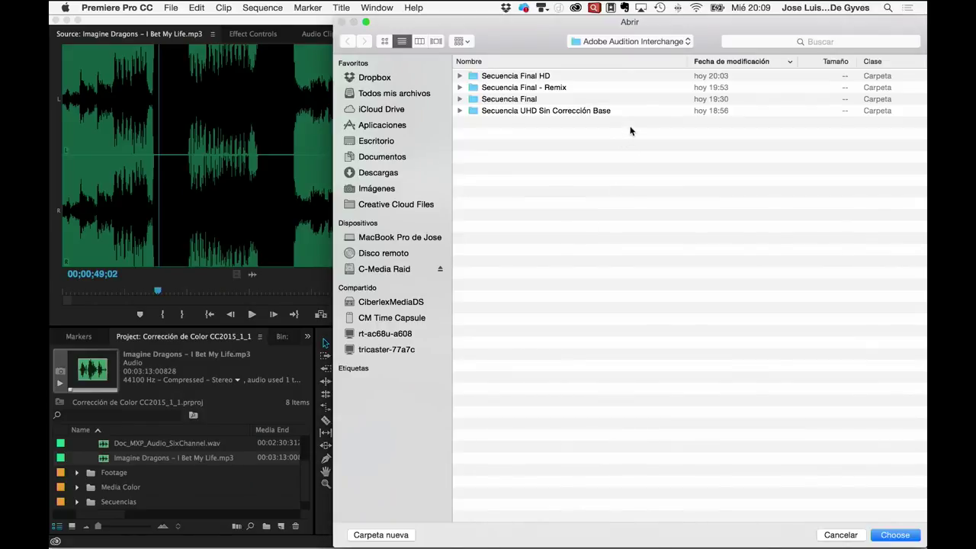
click(887, 537)
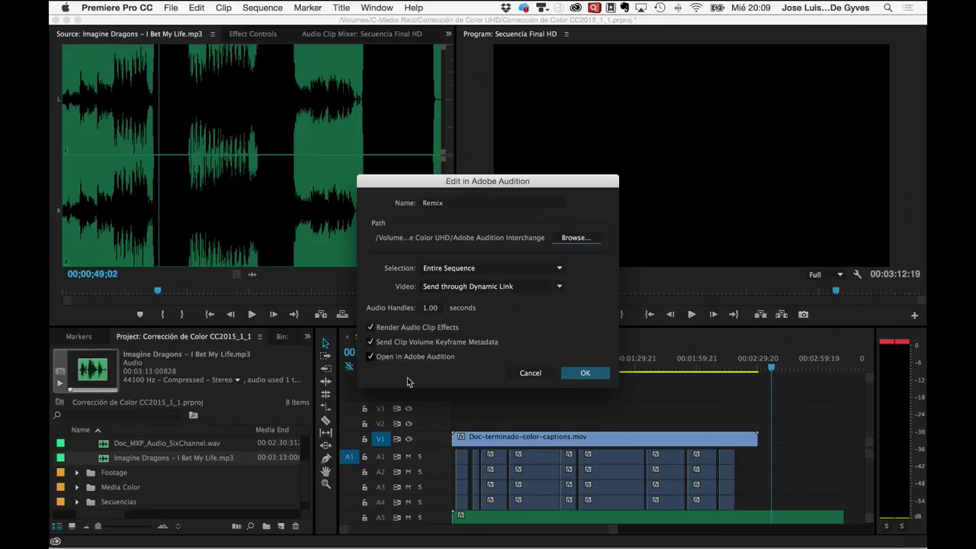
click(574, 373)
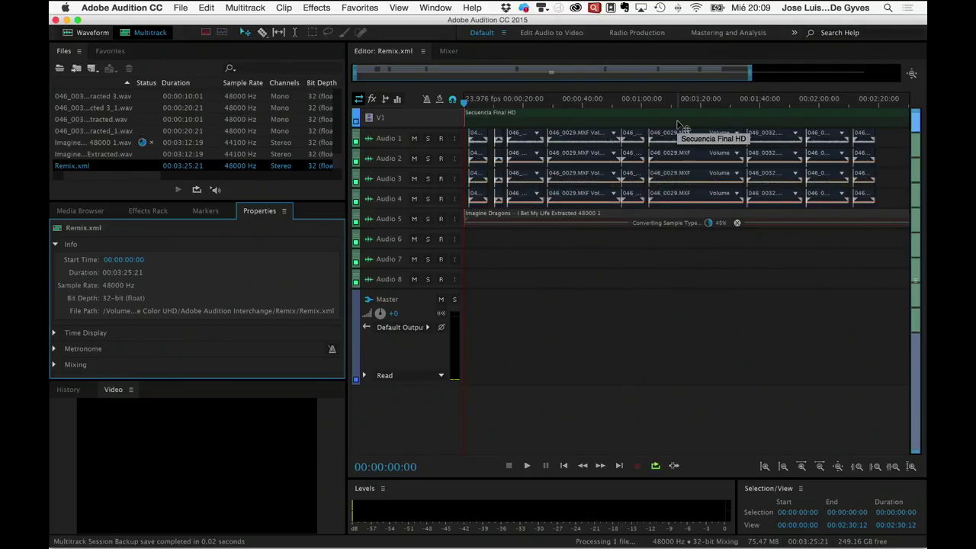
- Preview the session from about 00:02:16:15 past the video end, then select the Audio 5 song clip
drag(751, 72, 924, 77)
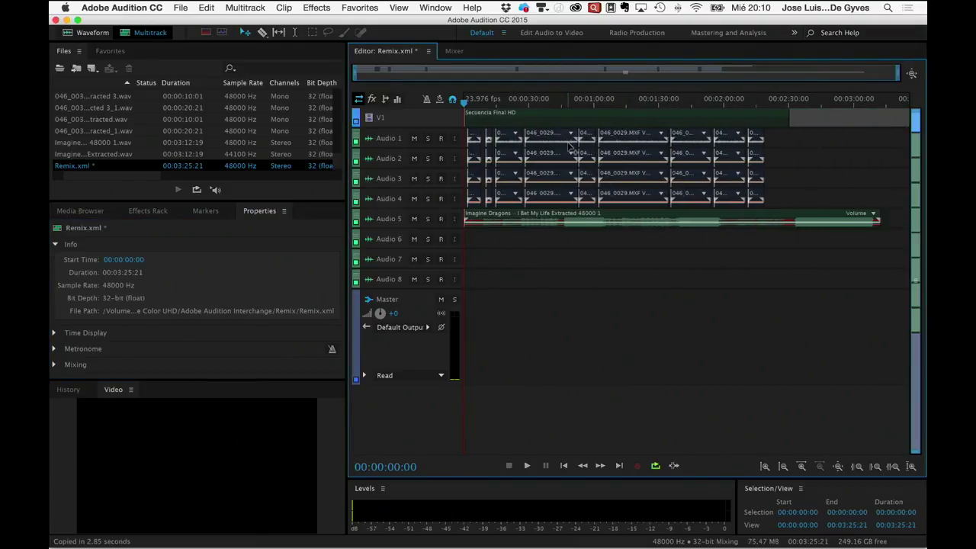
key(space)
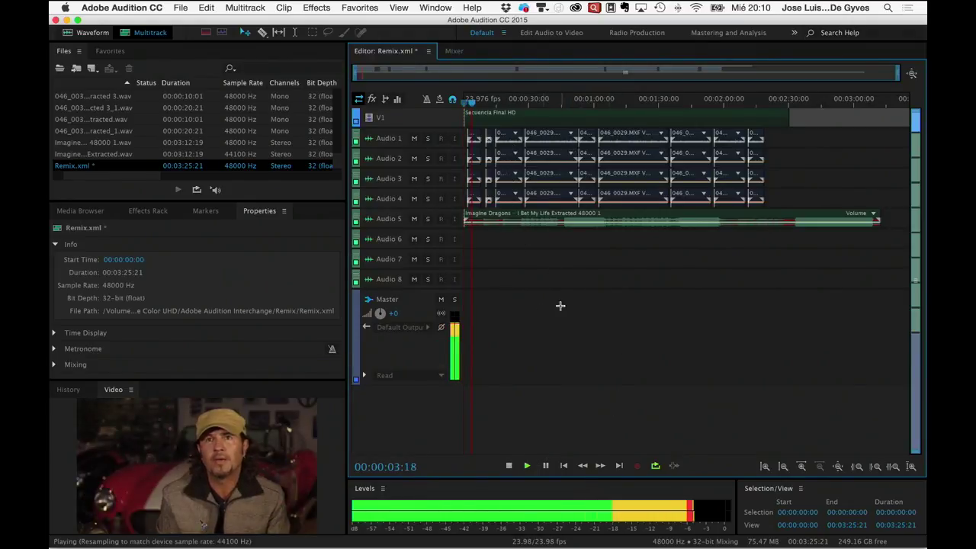
click(759, 106)
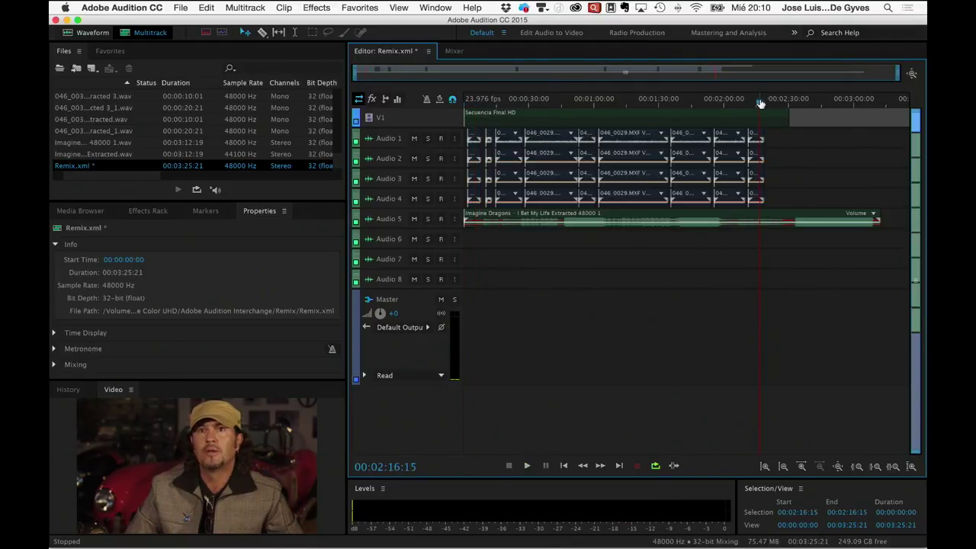
drag(760, 105, 804, 107)
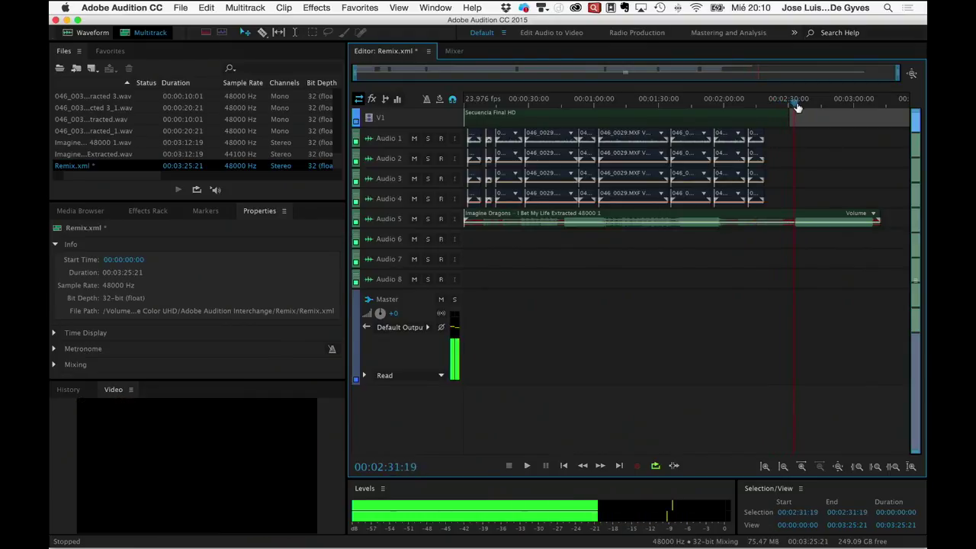
drag(804, 106, 821, 106)
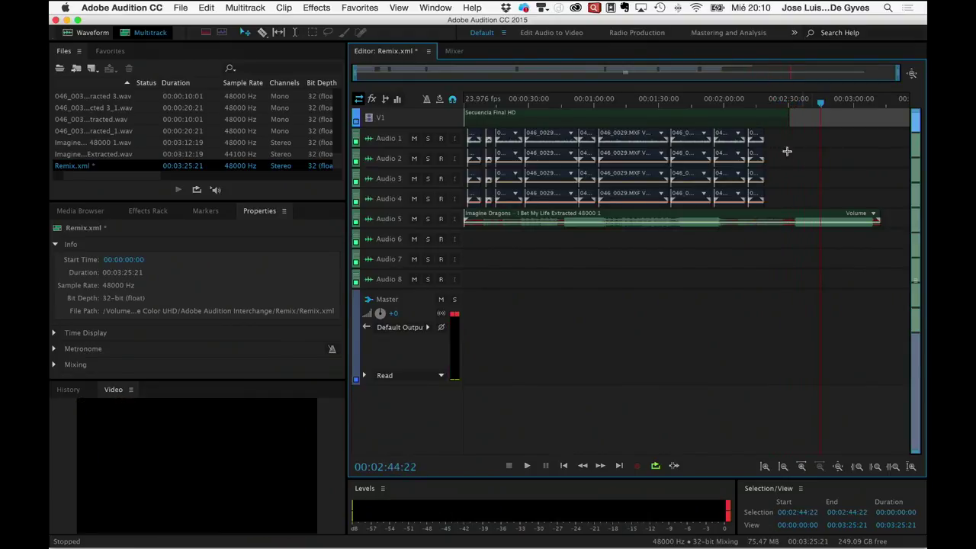
click(709, 214)
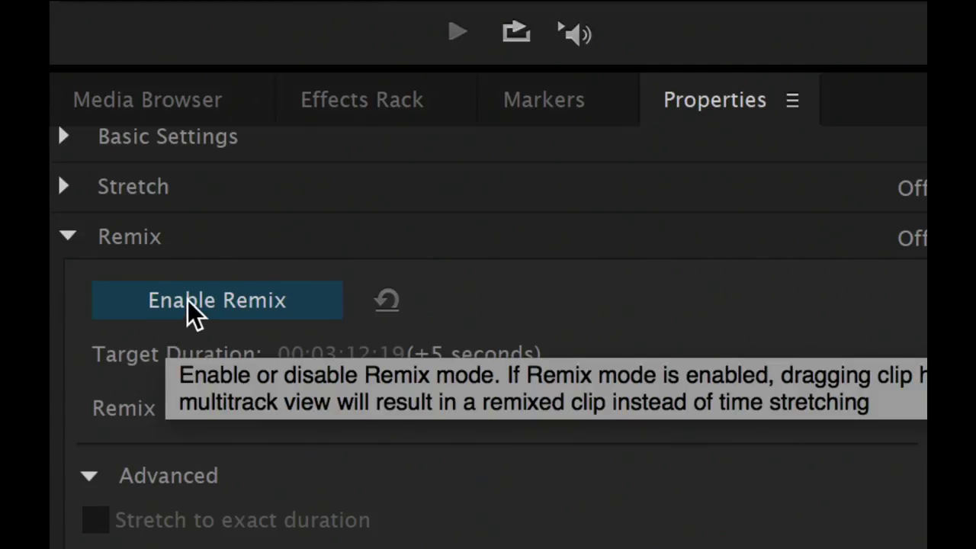
- Turn on Remix for the song clip and select its Target Duration field
click(188, 301)
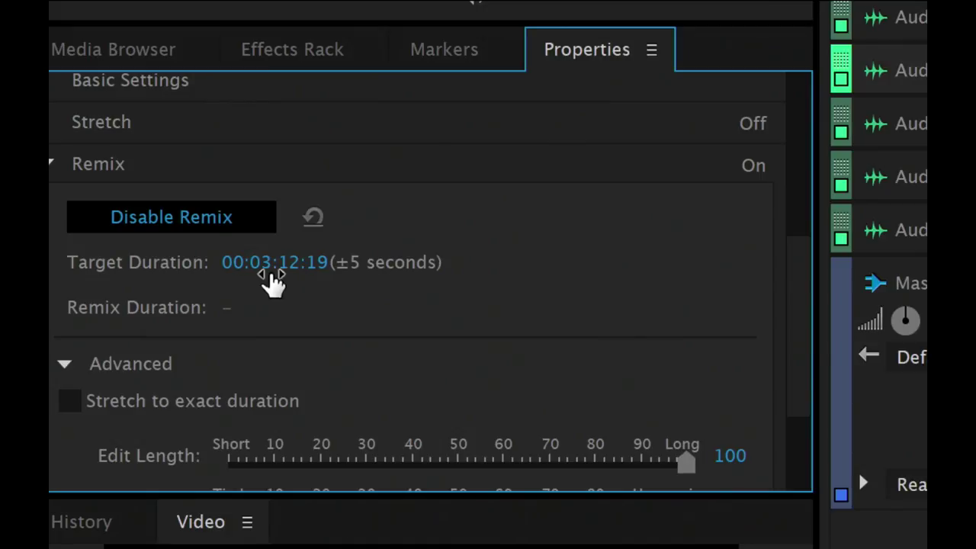
mouse_move(269, 280)
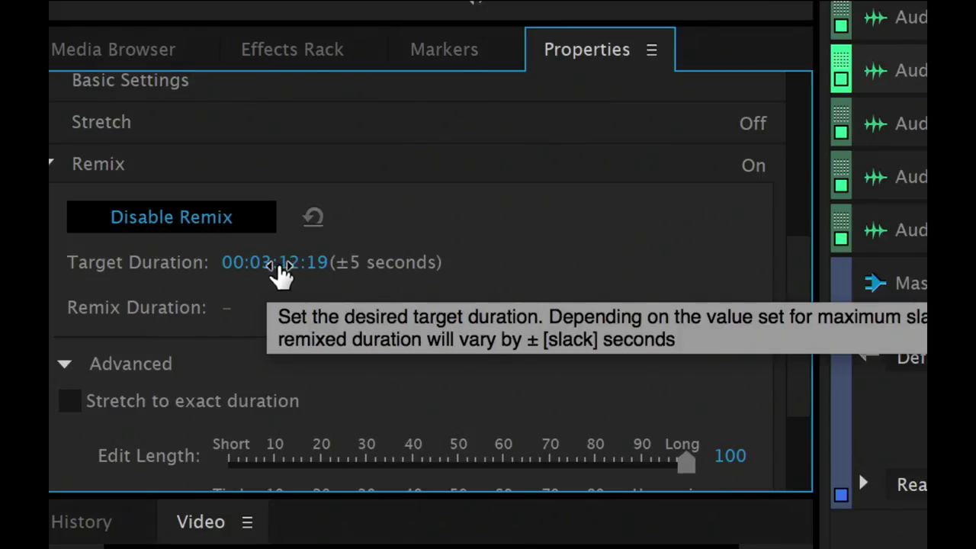
click(264, 263)
click(268, 262)
- Enter 0:02:30:00 as the remix target duration and apply it
key(BackSpace)
text(2)
key(Right)
key(Right)
key(Right)
key(BackSpace)
key(BackSpace)
key(BackSpace)
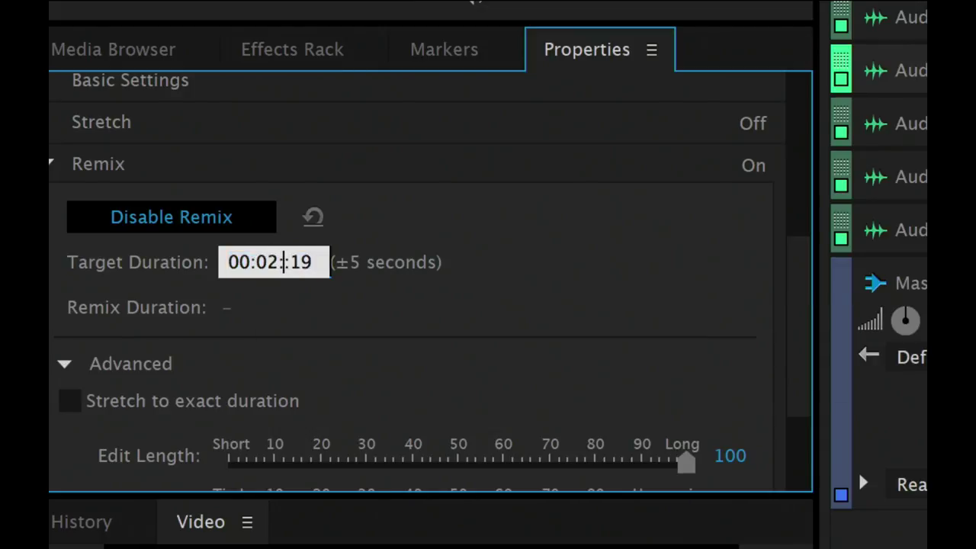
text(:20:)
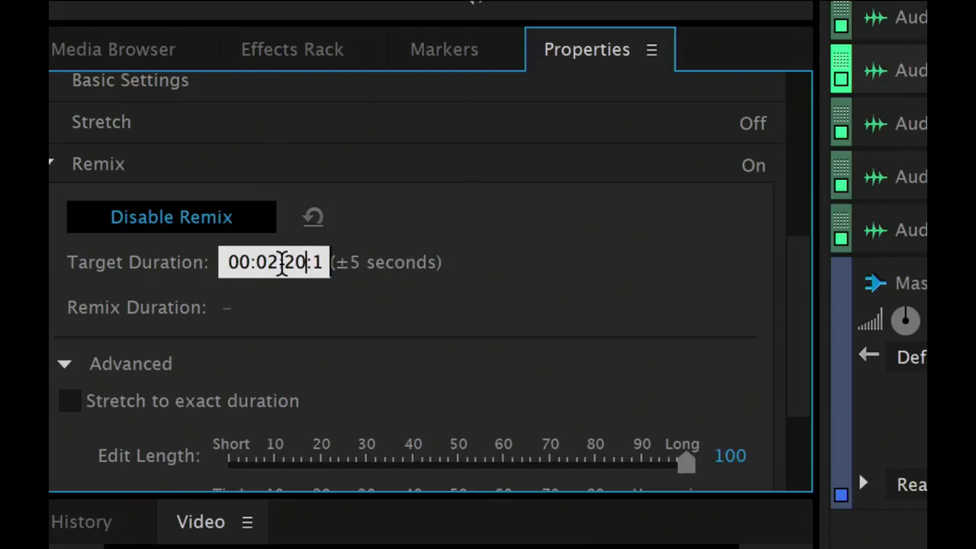
key(Right)
key(Right)
key(Right)
key(BackSpace)
key(BackSpace)
text(00)
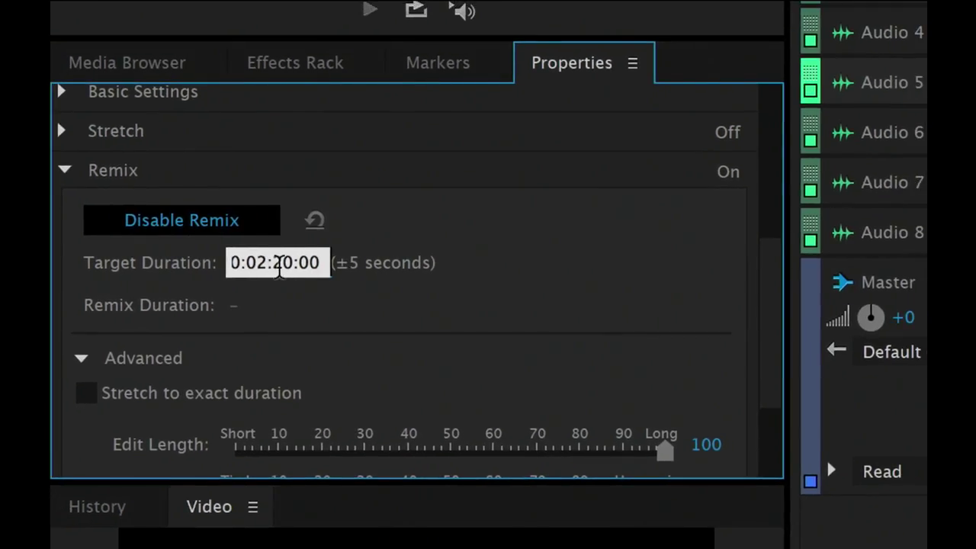
drag(282, 264, 275, 264)
text(3)
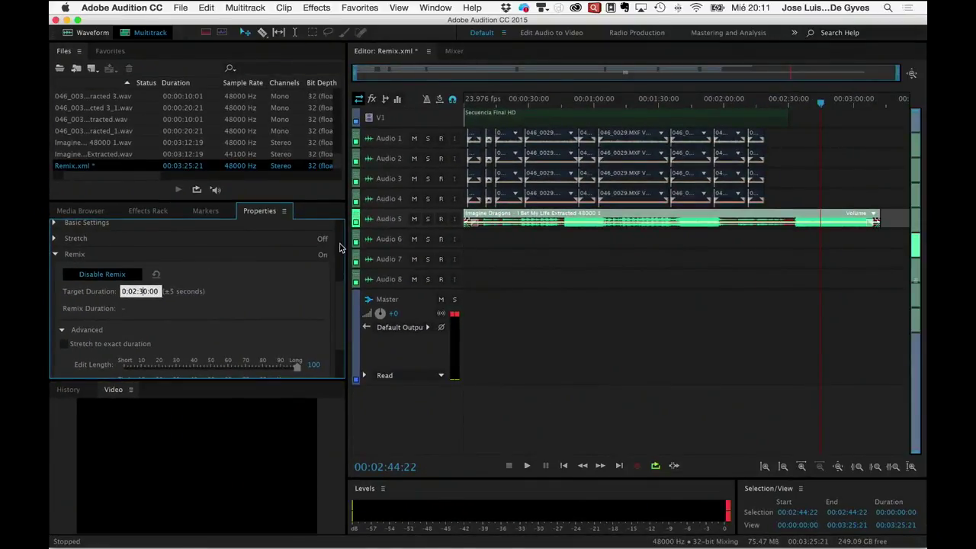
key(Return)
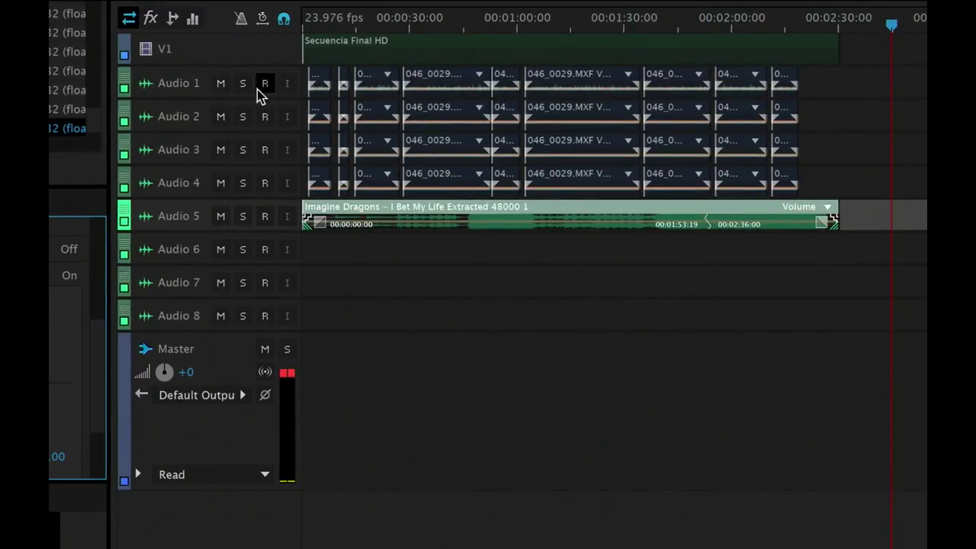
- Mute tracks Audio 1 through Audio 4 and move the playhead to about 1:51
click(220, 83)
click(221, 116)
click(220, 149)
click(220, 183)
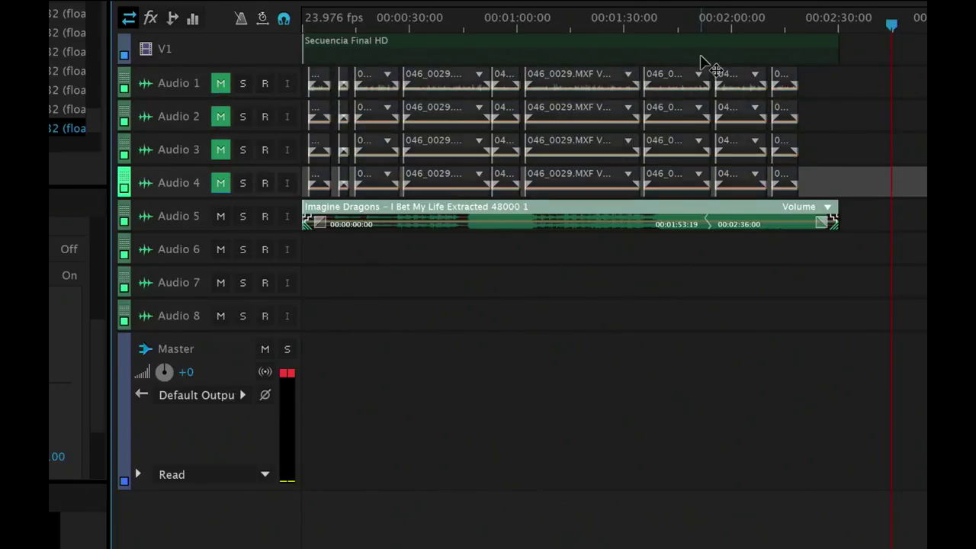
click(699, 24)
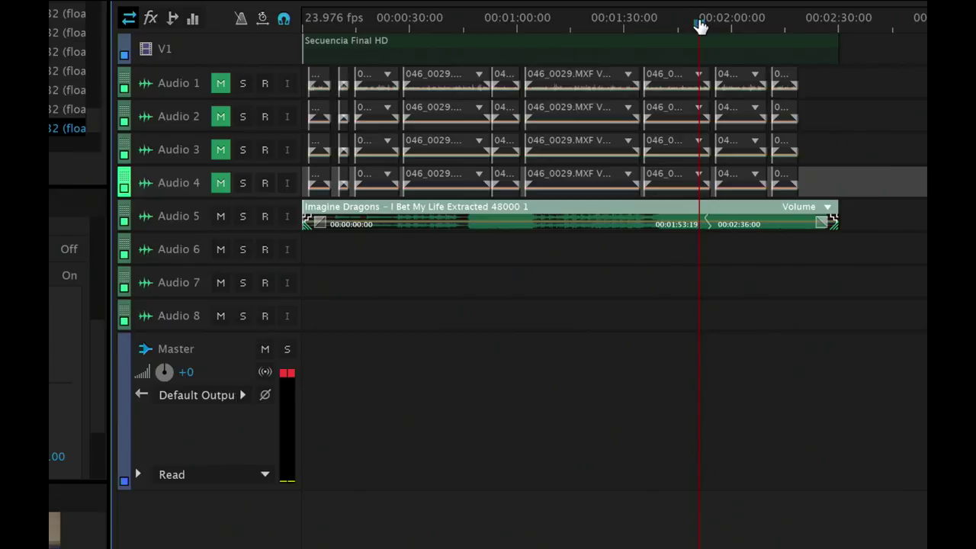
key(XF86AudioRaiseVolume)
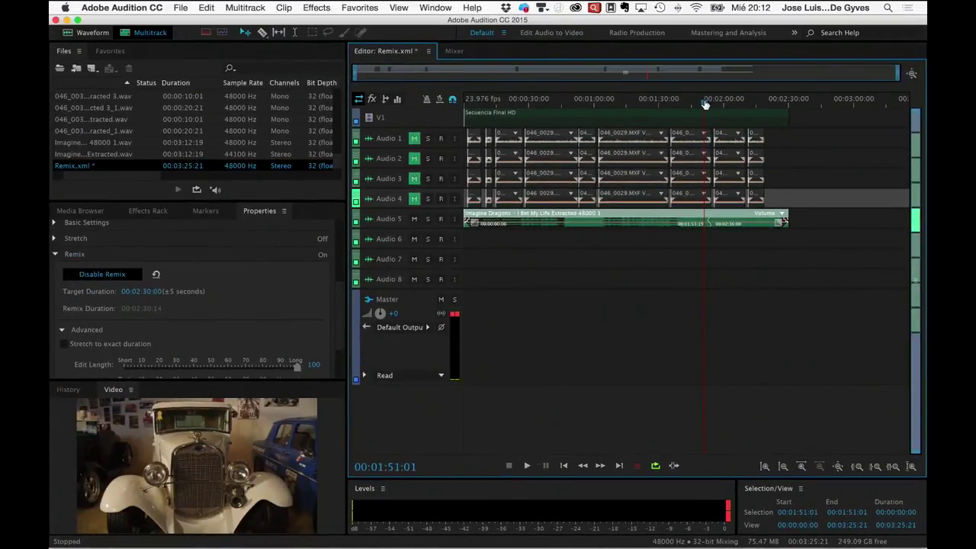
key(XF86AudioMute)
key(XF86AudioMute)
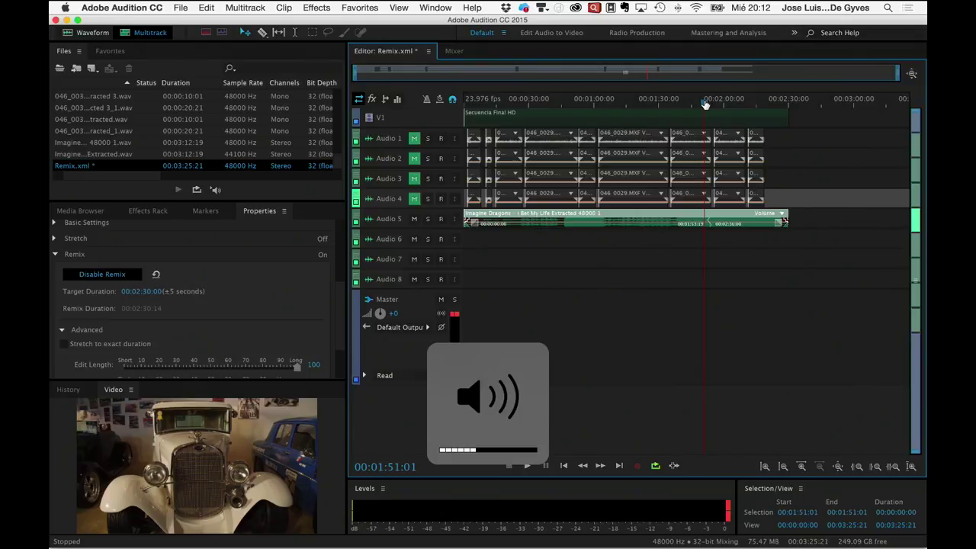
key(space)
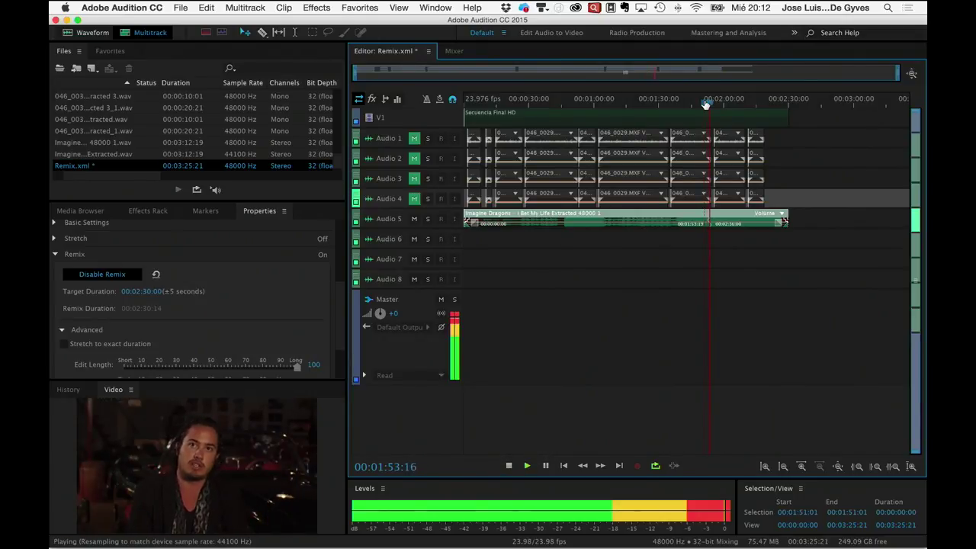
key(space)
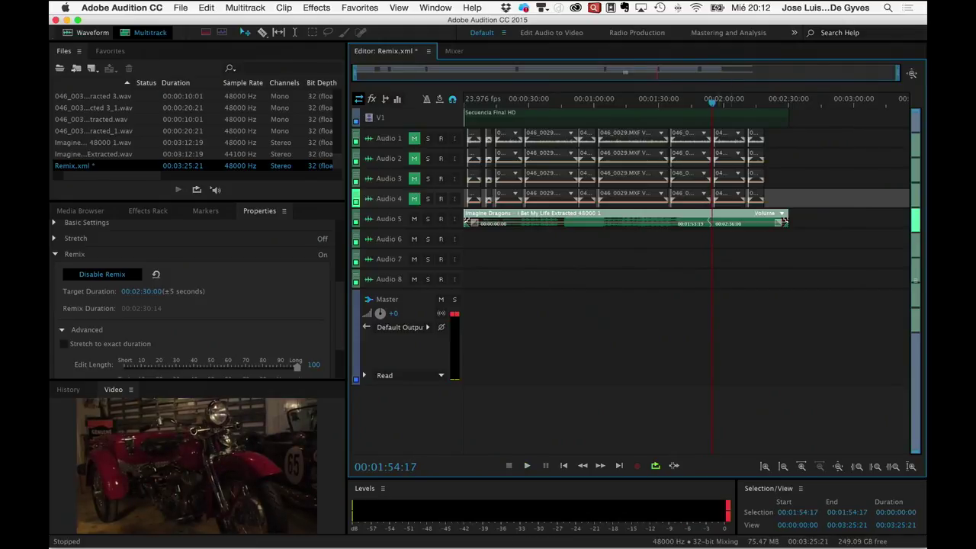
click(706, 105)
key(space)
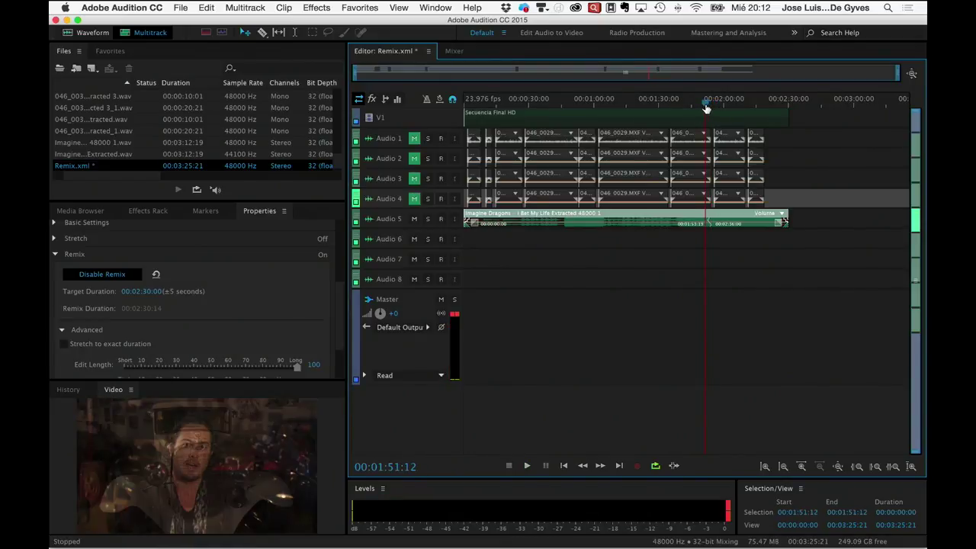
click(706, 105)
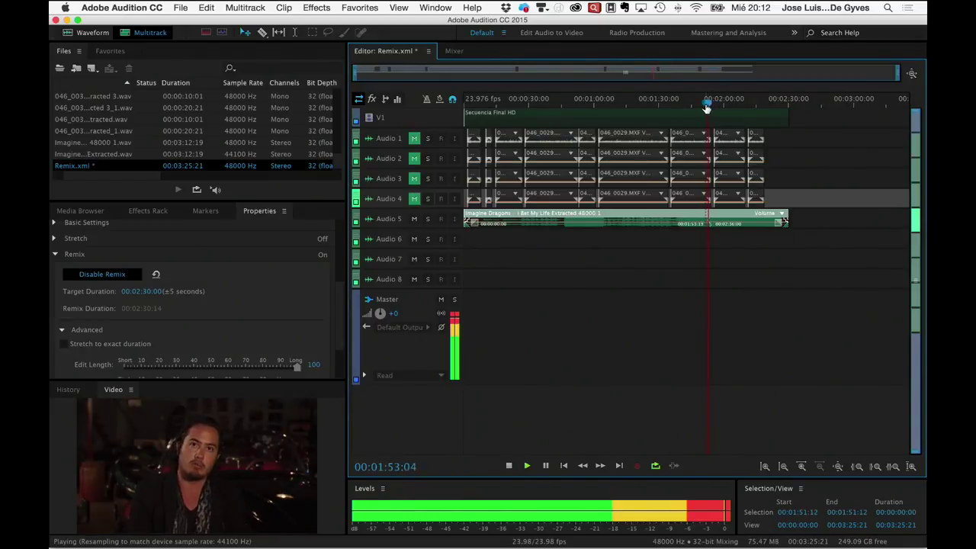
key(space)
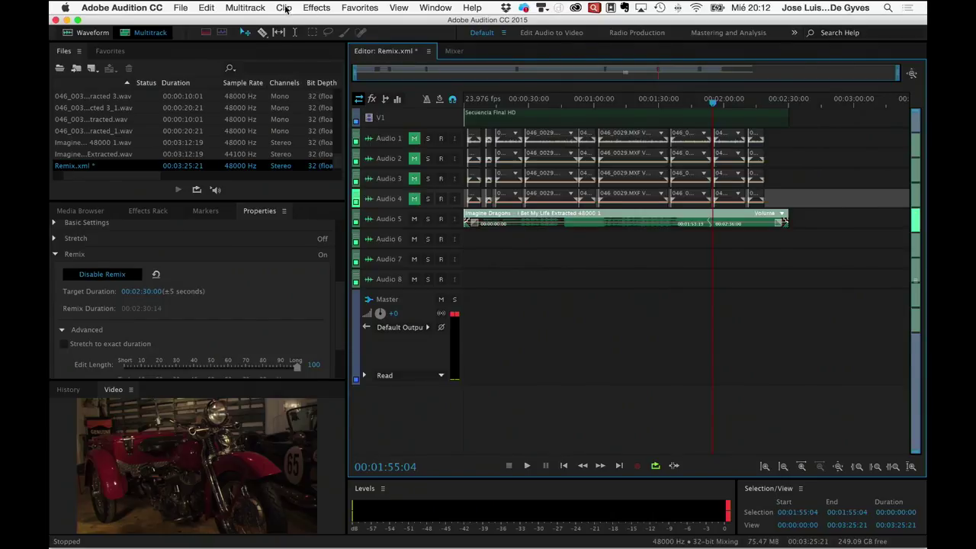
- Start Multitrack > Export to Adobe Premiere Pro and browse for a new save location
click(258, 7)
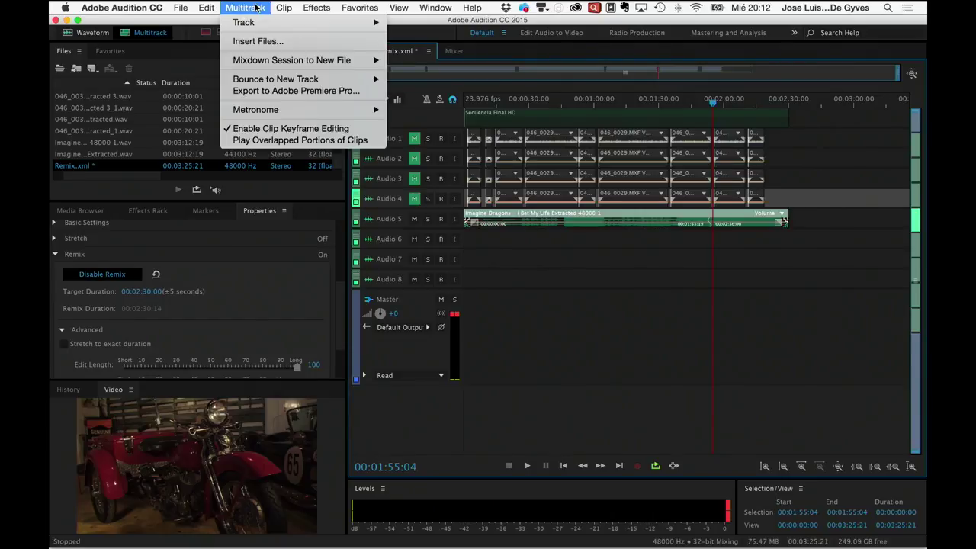
click(297, 92)
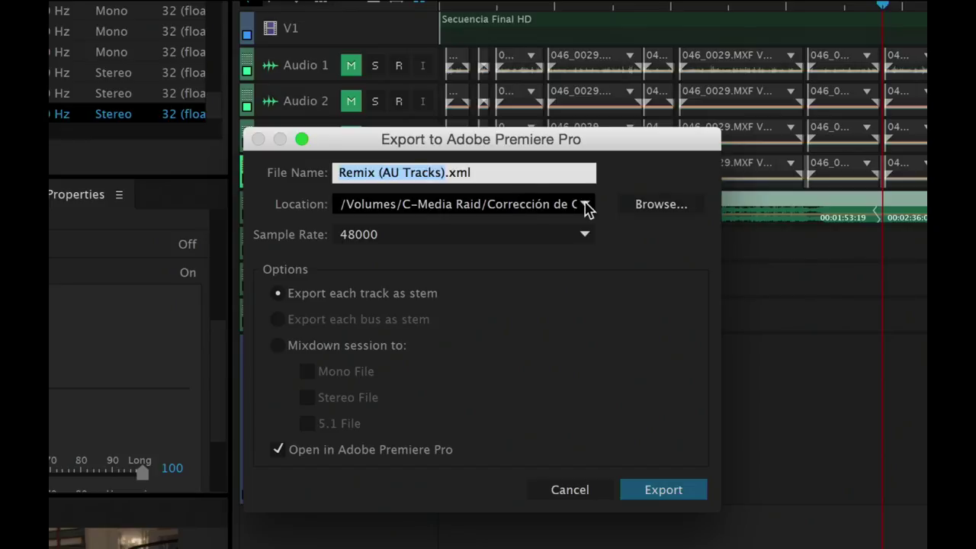
click(660, 207)
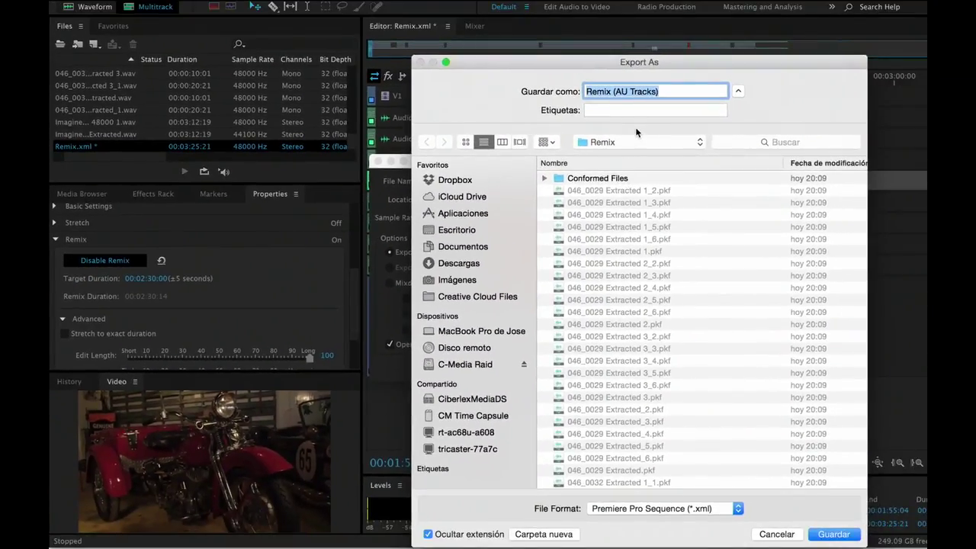
- Create a new folder named Remix 230 and choose it as the export destination
click(637, 142)
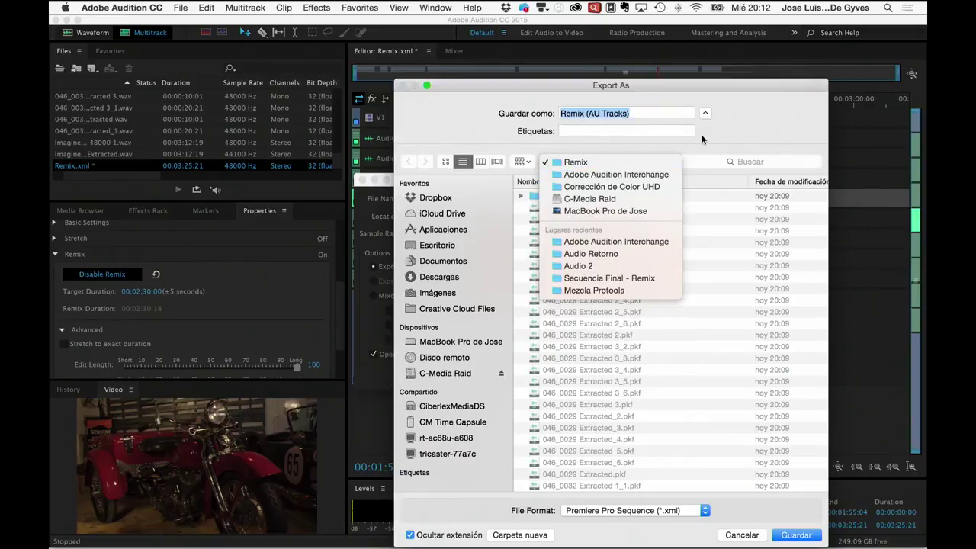
click(702, 139)
scroll(596, 248, down, 15)
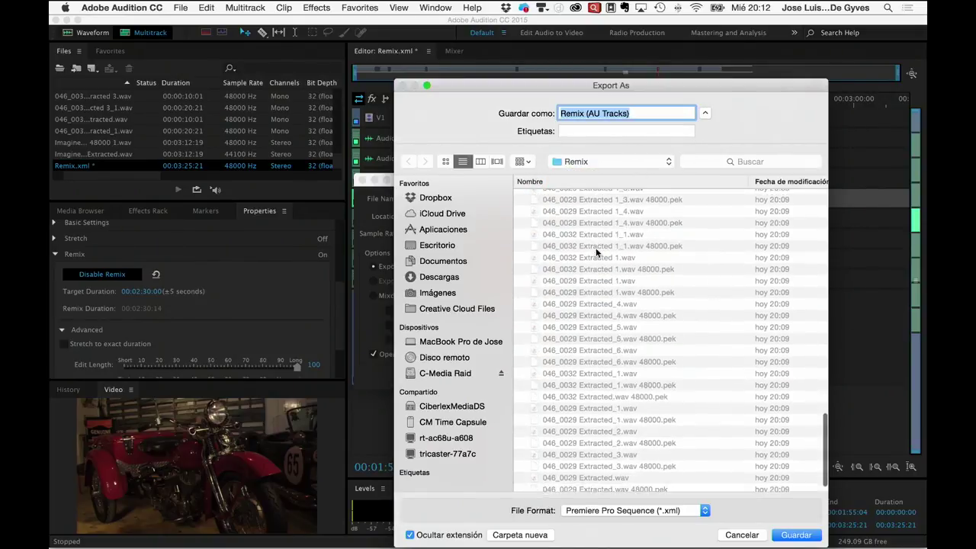
scroll(596, 248, up, 15)
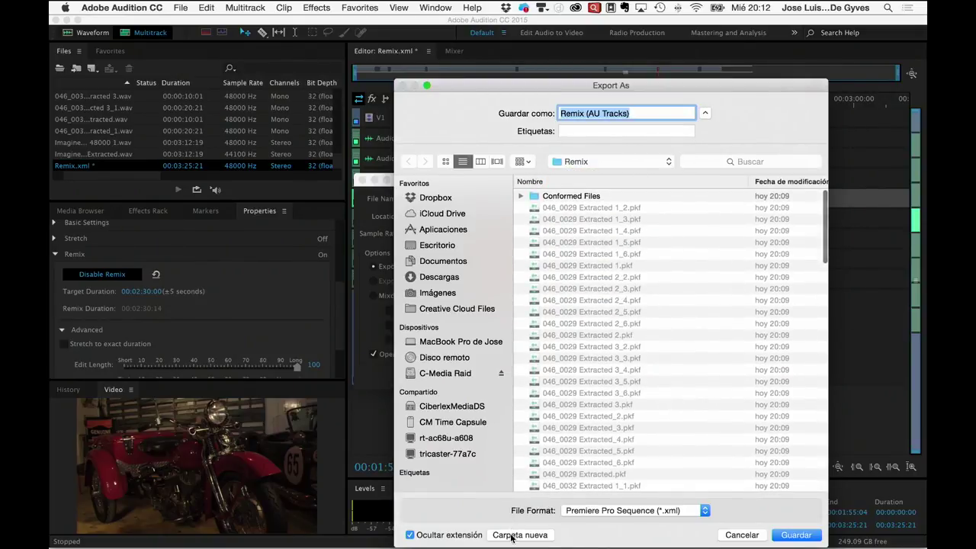
click(512, 536)
text(Remix)
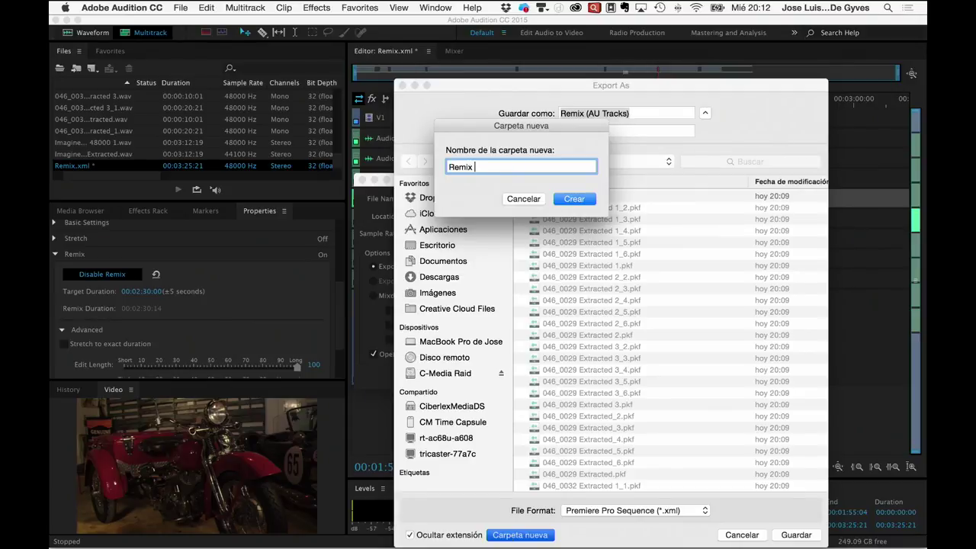
click(575, 198)
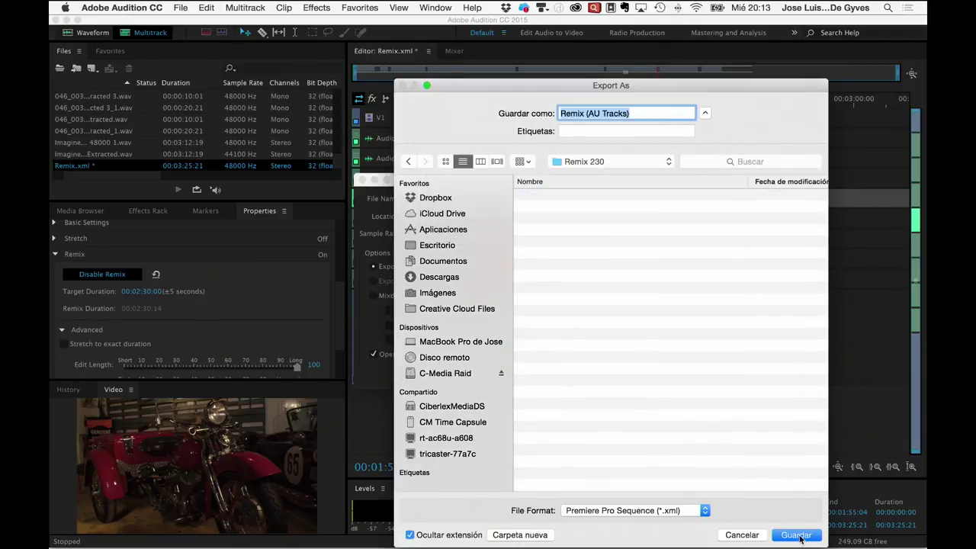
click(799, 536)
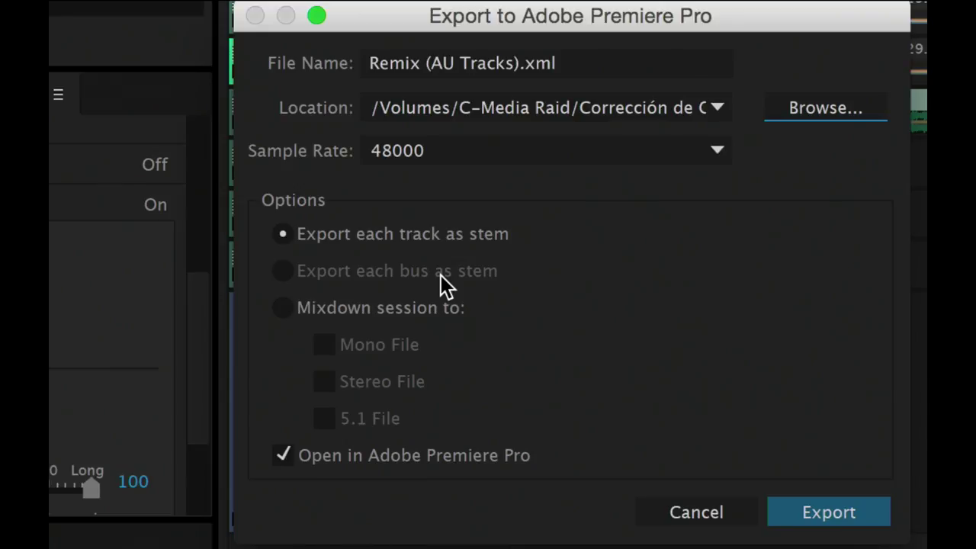
- Export every track as a stem with 'Open in Adobe Premiere Pro' left enabled
click(336, 311)
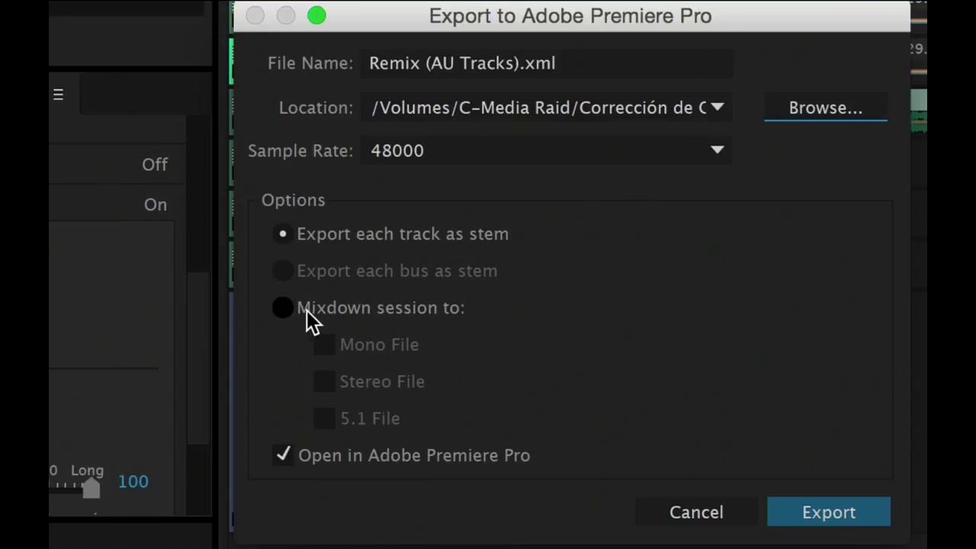
drag(305, 310, 332, 333)
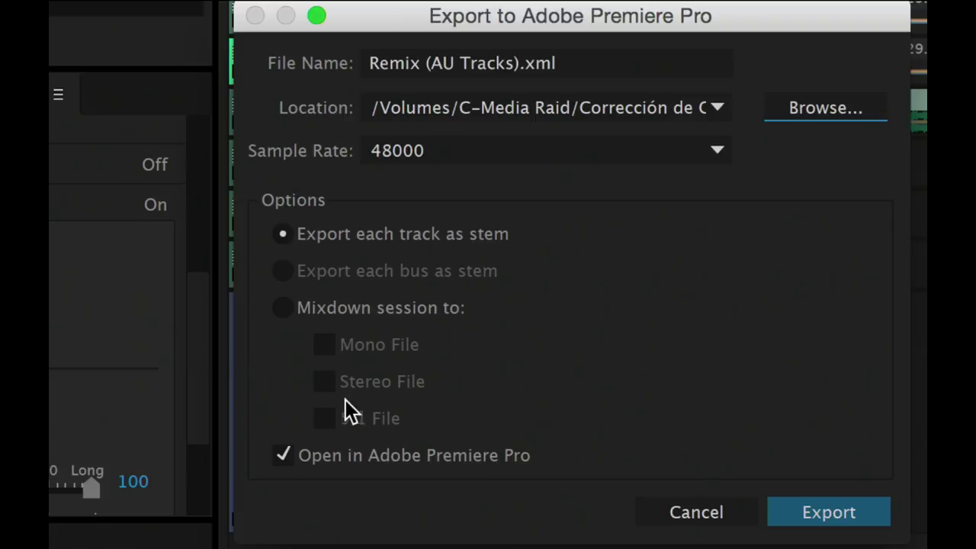
click(316, 456)
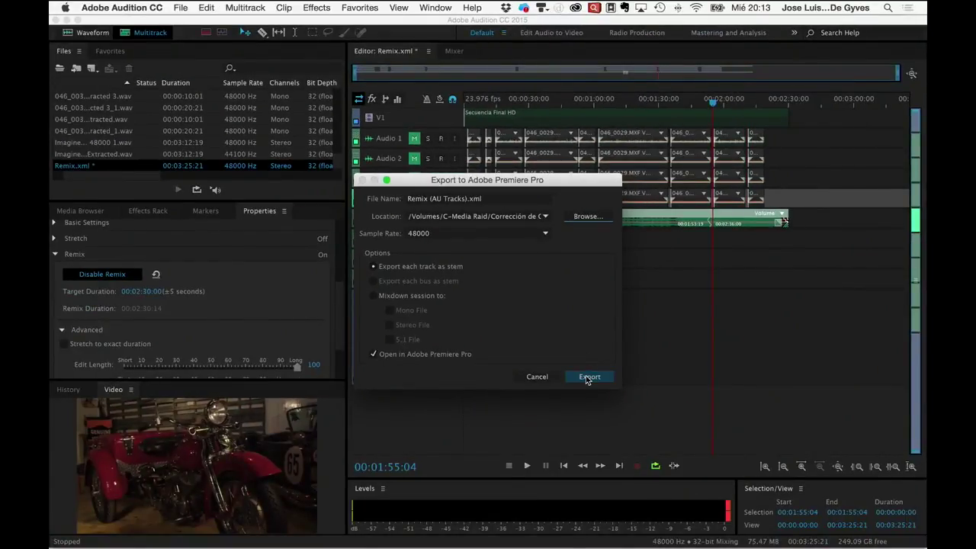
click(588, 378)
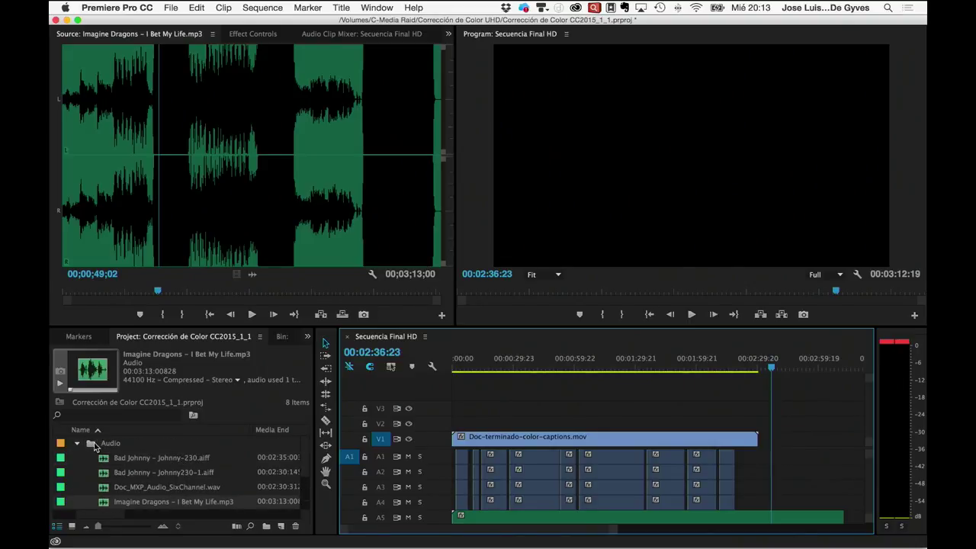
- Create a new bin named Remix inside the project's Audio folder and open it
double_click(91, 444)
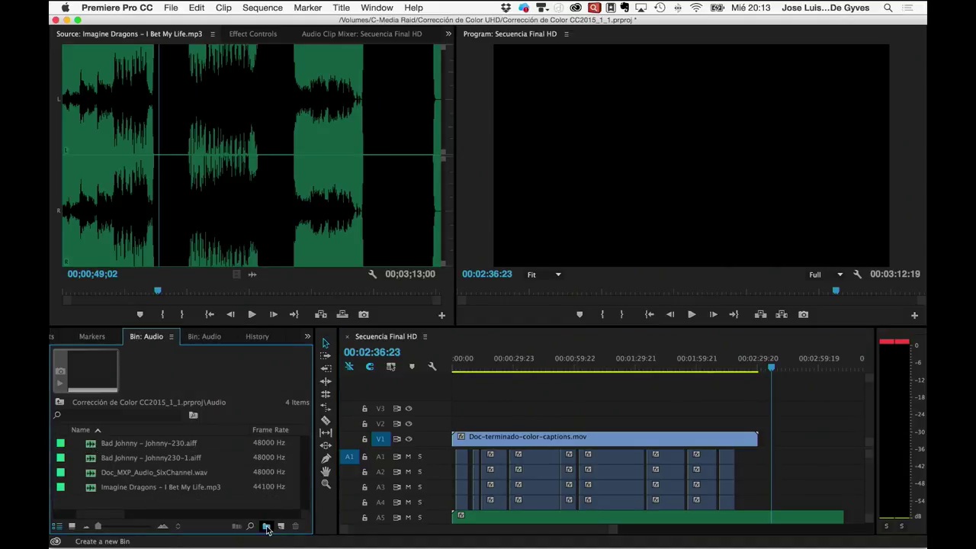
click(266, 526)
text(Rem)
key(Return)
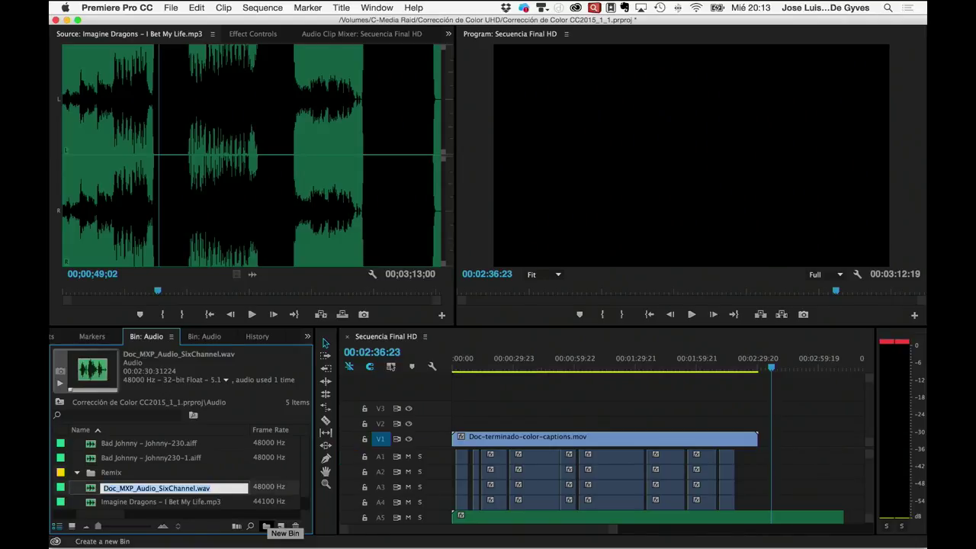
click(91, 475)
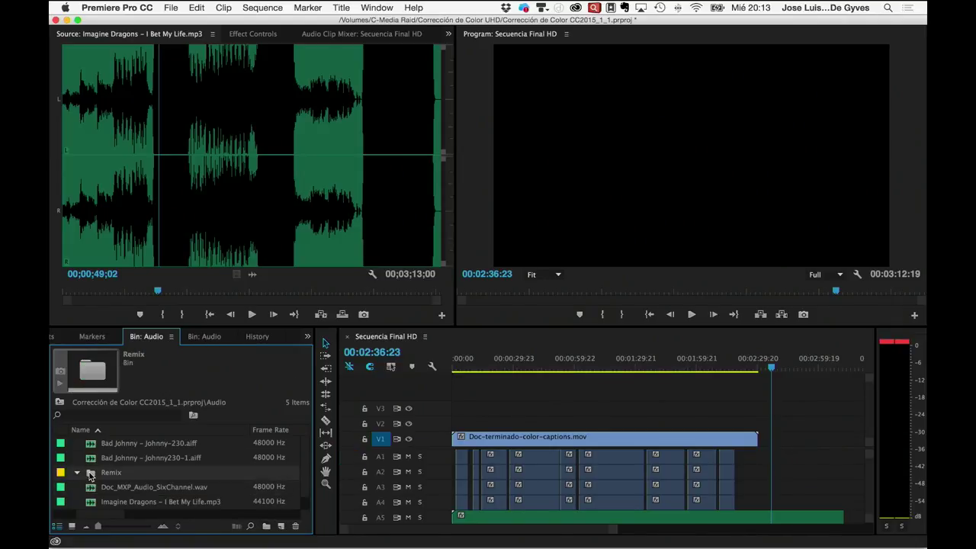
double_click(91, 474)
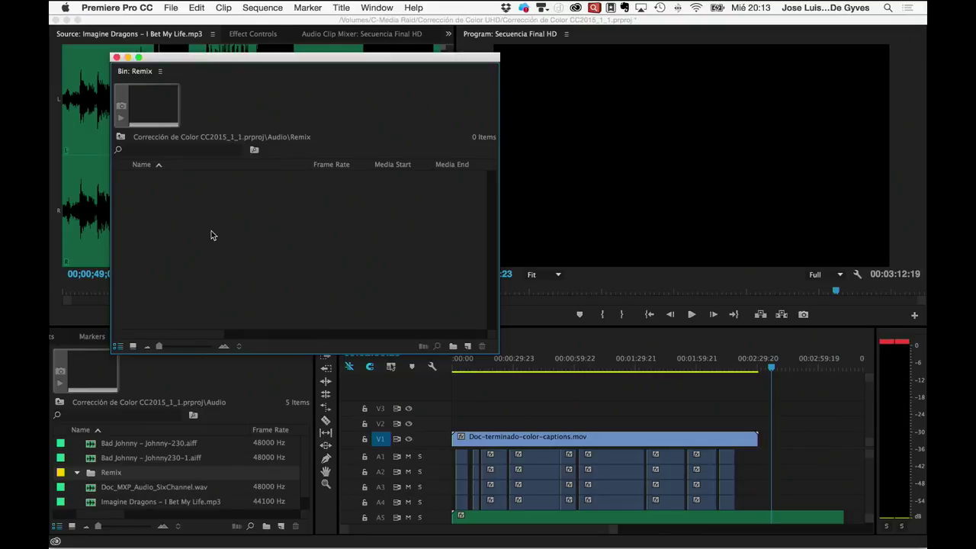
- Import Remix (AU Tracks).xml from the Remix 230 folder
double_click(211, 235)
click(507, 42)
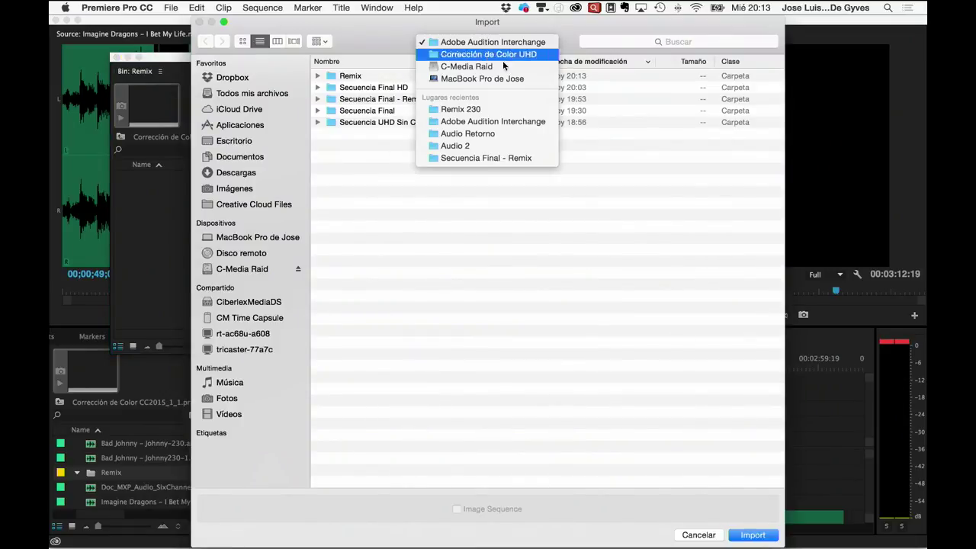
click(484, 104)
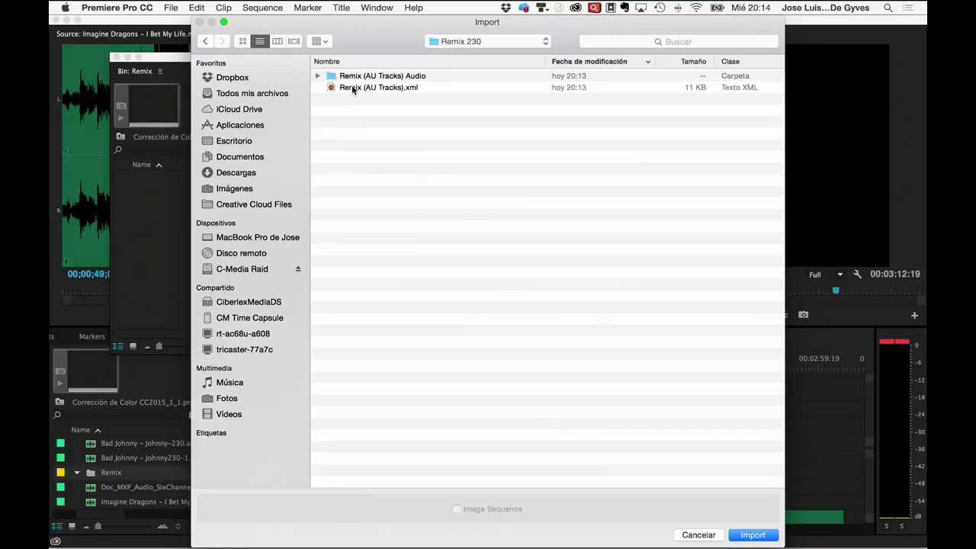
click(354, 89)
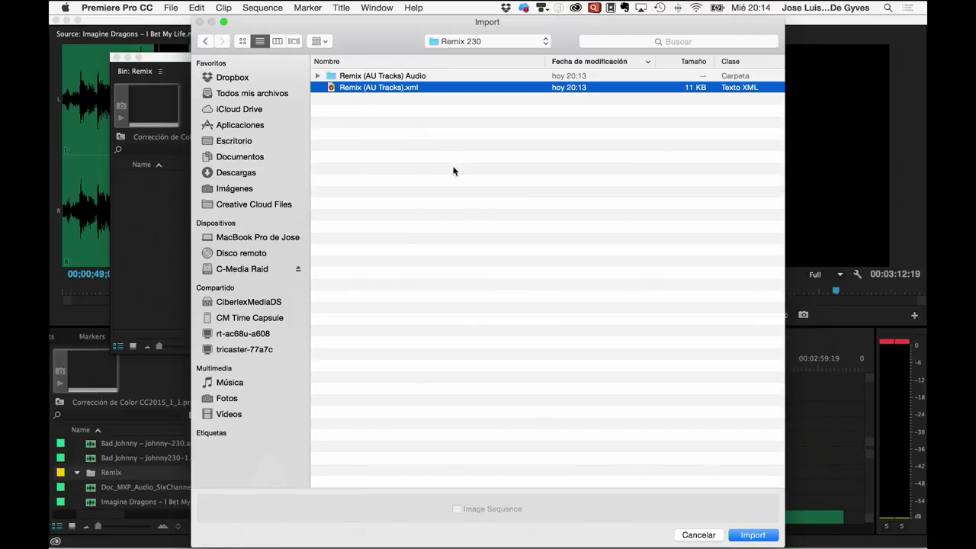
click(746, 535)
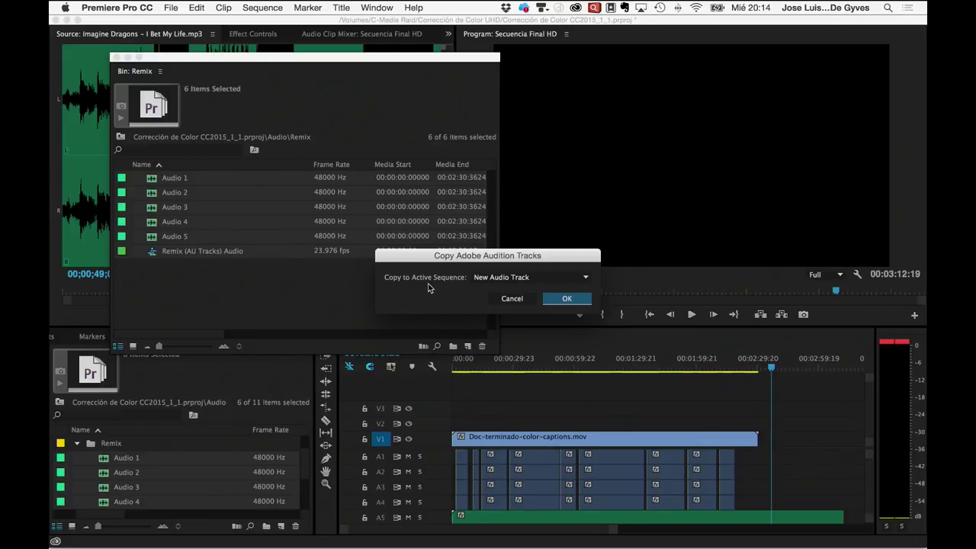
- Copy the stems to the active sequence on new audio tracks, then close the floating Remix bin
click(488, 280)
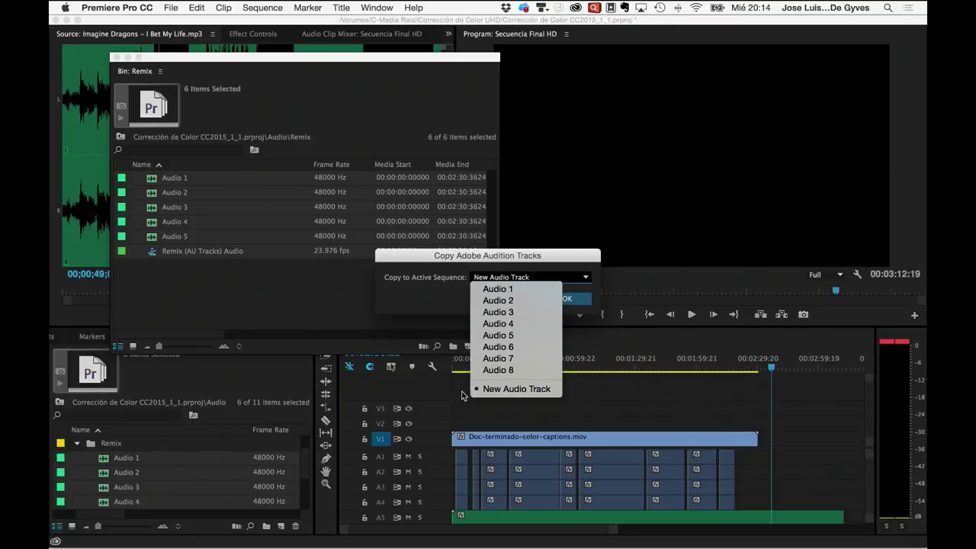
click(446, 285)
click(499, 281)
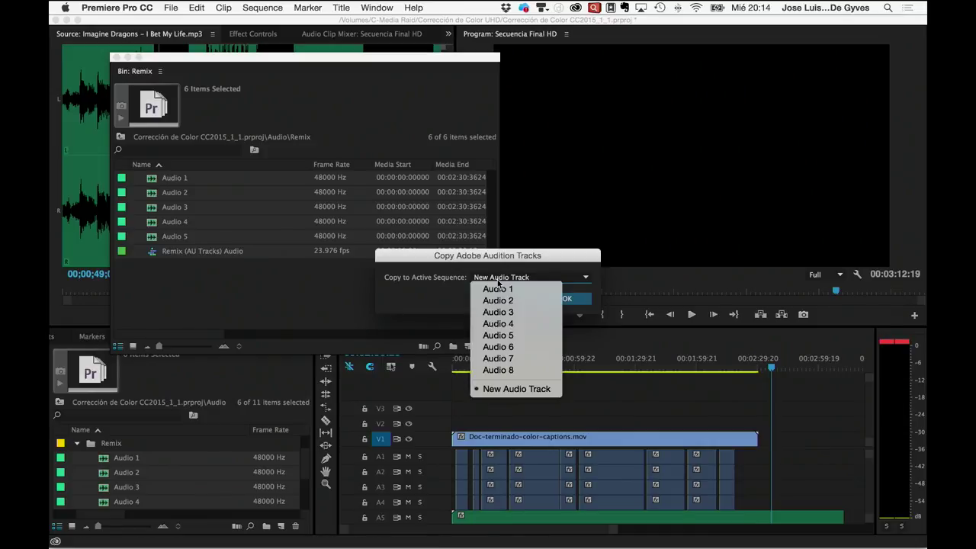
click(445, 262)
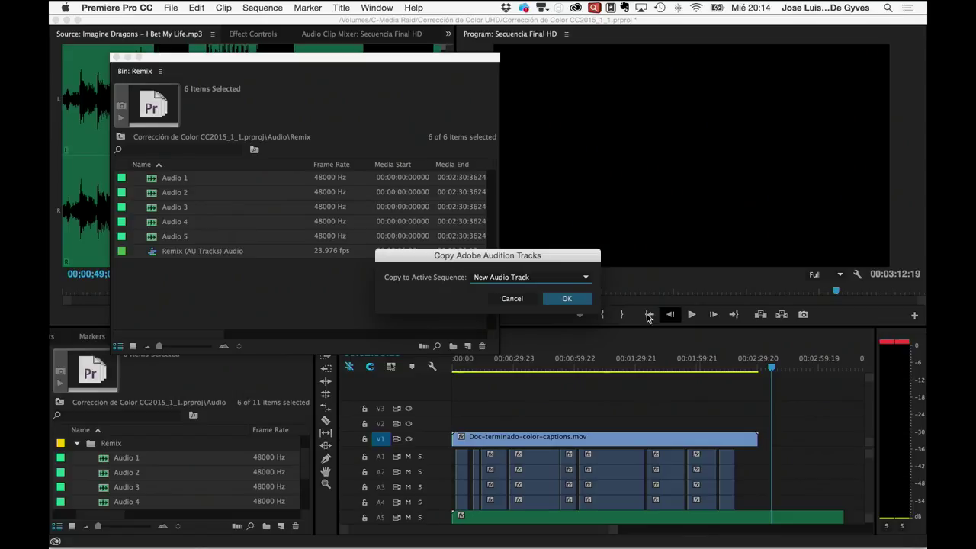
click(569, 298)
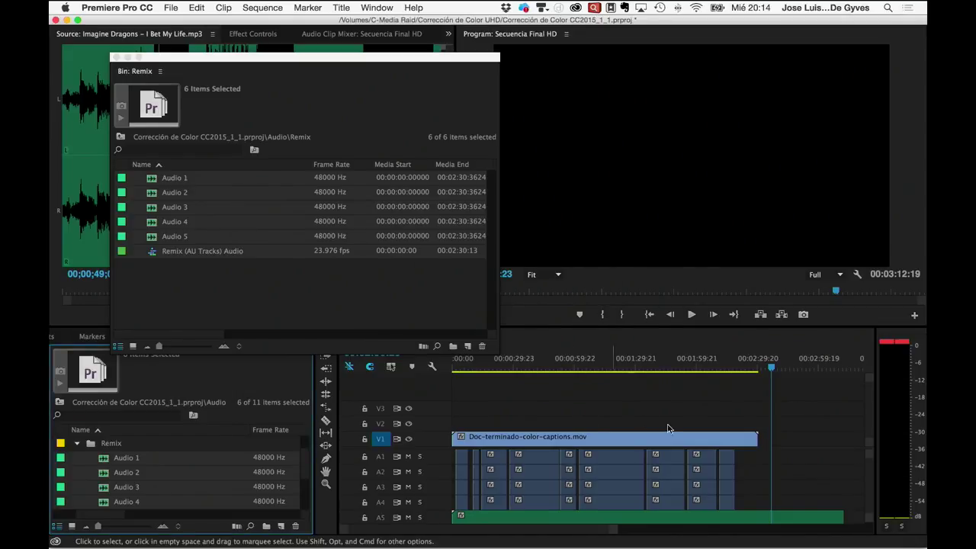
click(116, 57)
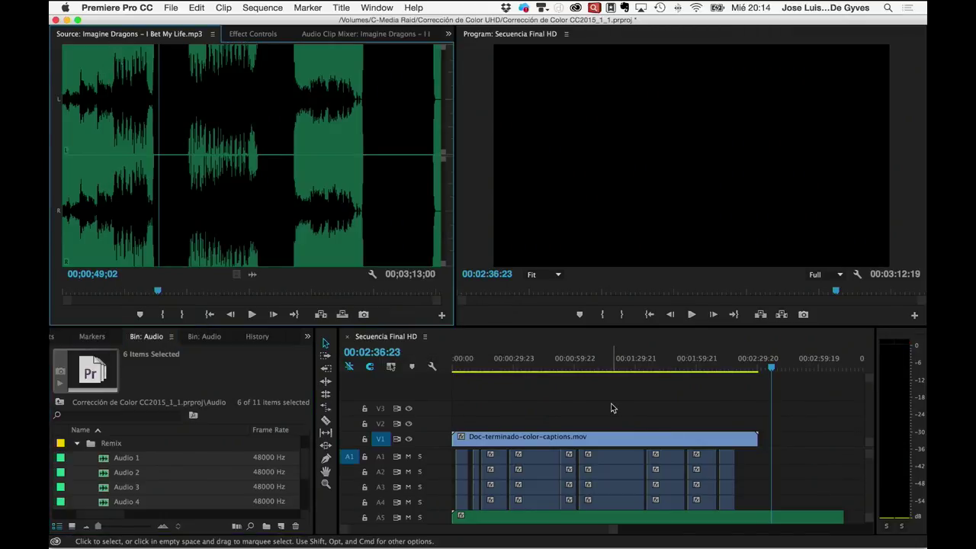
- Maximize the Secuencia Final HD timeline to fill the window, showing the stems on A9–A13
scroll(596, 475, down, 5)
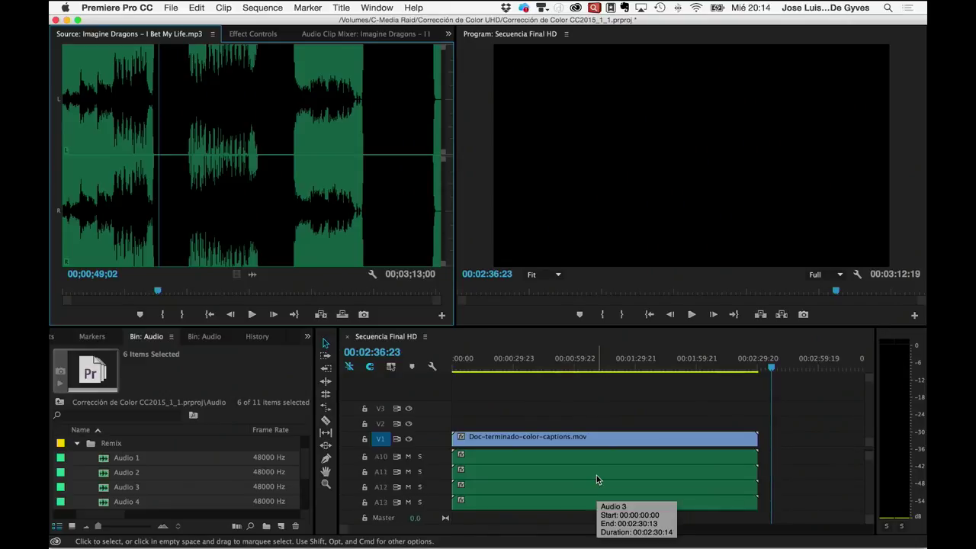
scroll(597, 476, up, 1)
scroll(597, 475, up, 1)
scroll(597, 475, up, 1)
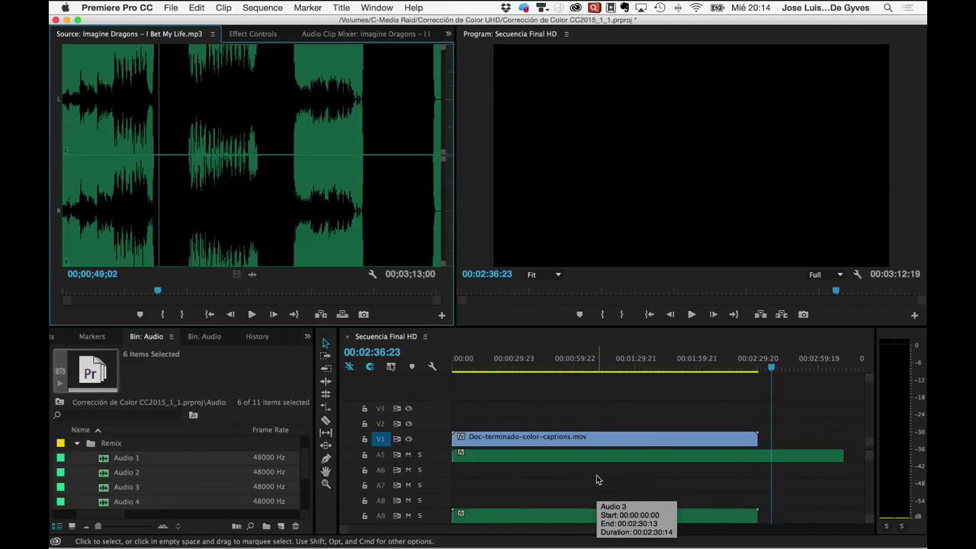
scroll(597, 475, up, 2)
scroll(596, 479, up, 1)
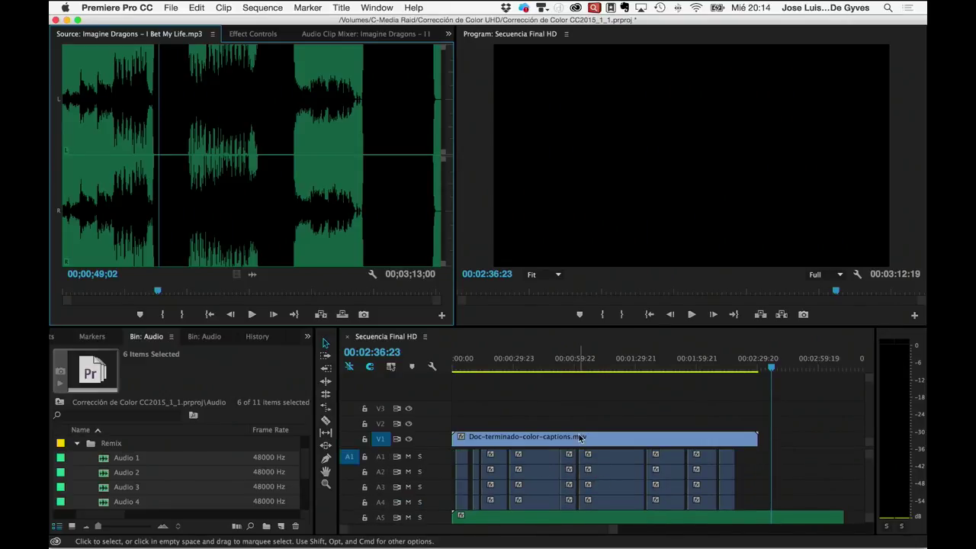
click(453, 336)
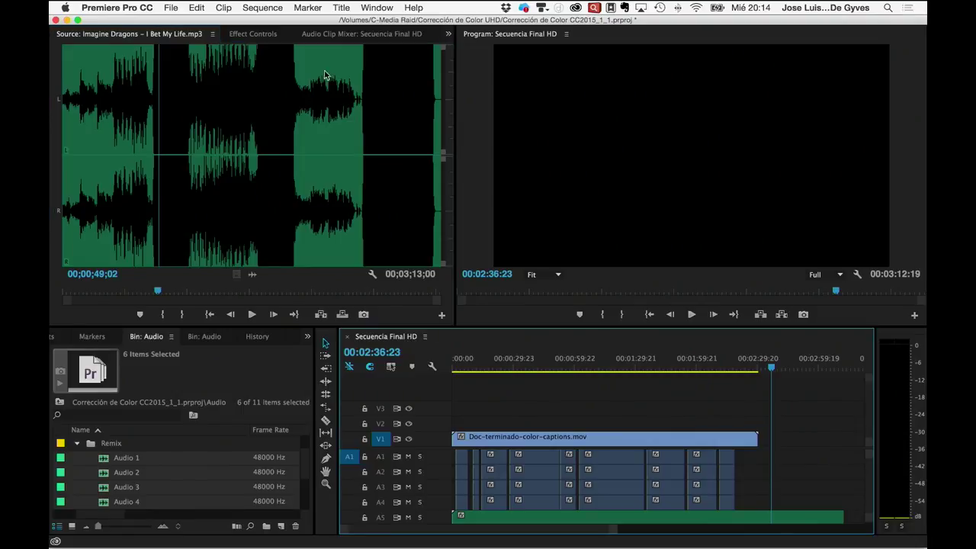
click(387, 8)
click(407, 71)
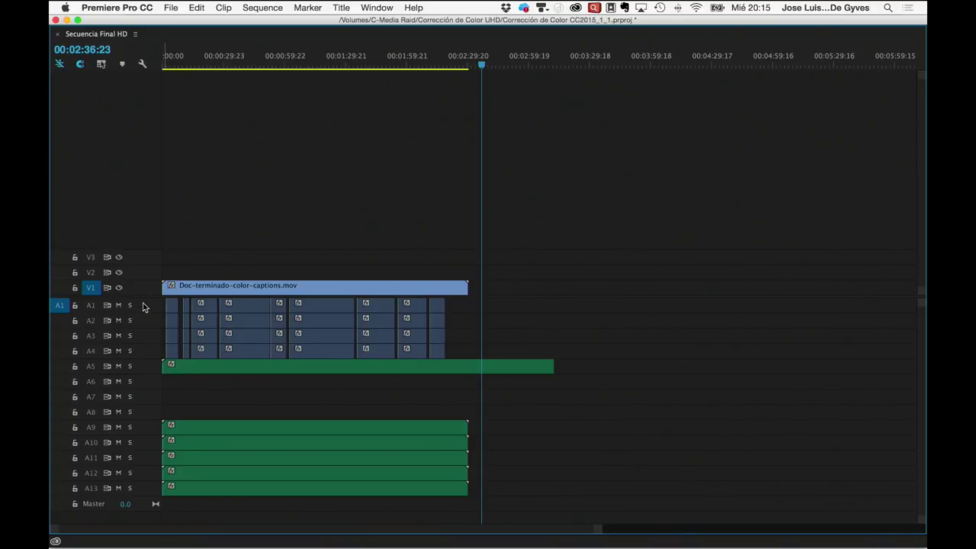
- Delete the empty audio tracks so the stems move up to A6–A10
right_click(141, 387)
click(170, 469)
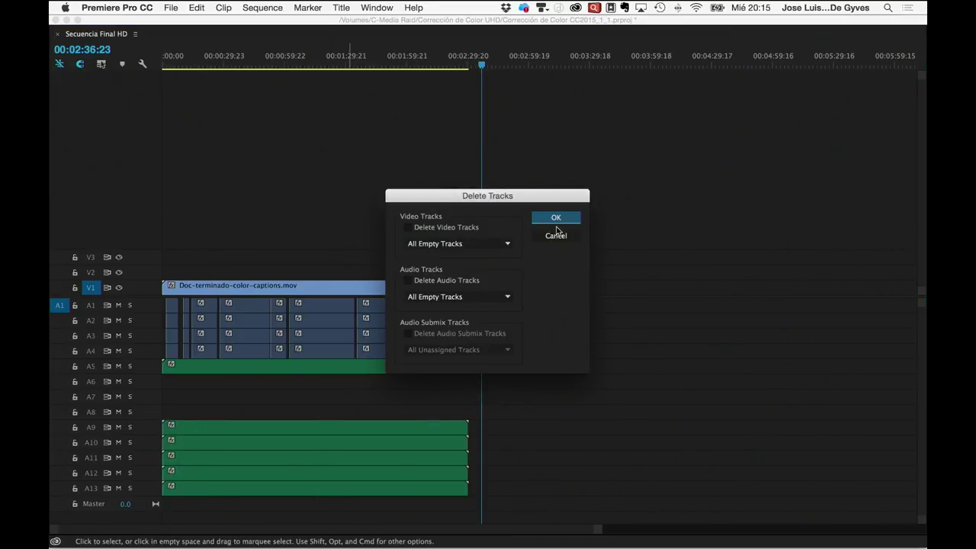
click(556, 218)
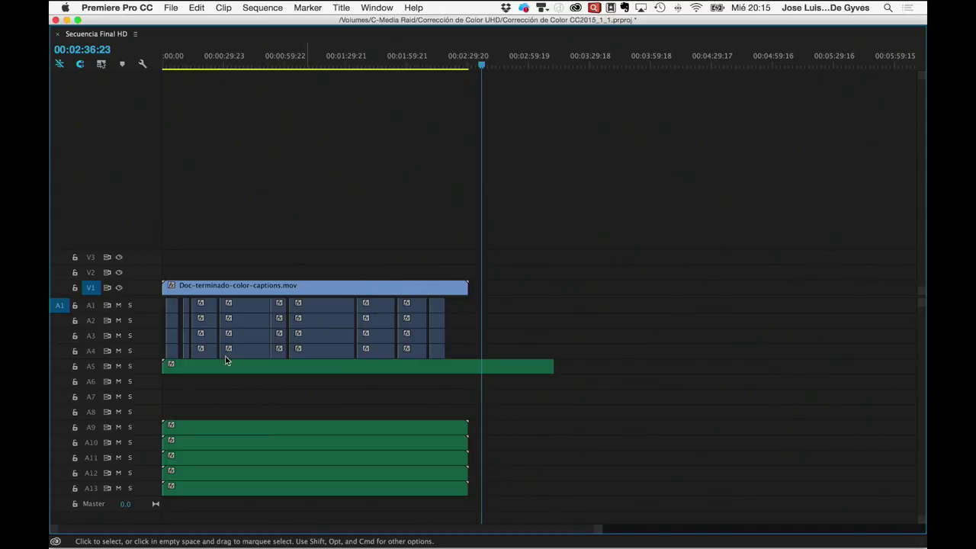
right_click(145, 388)
click(182, 434)
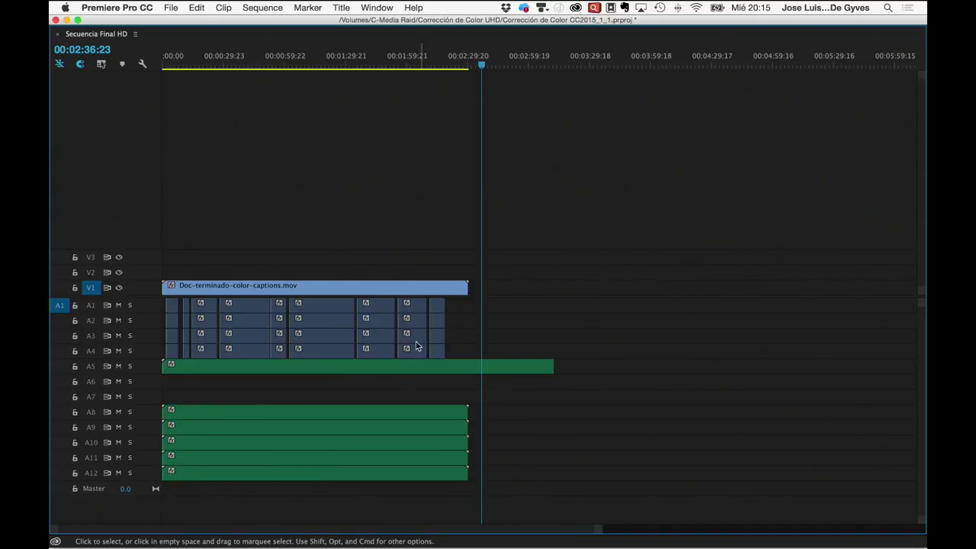
right_click(141, 396)
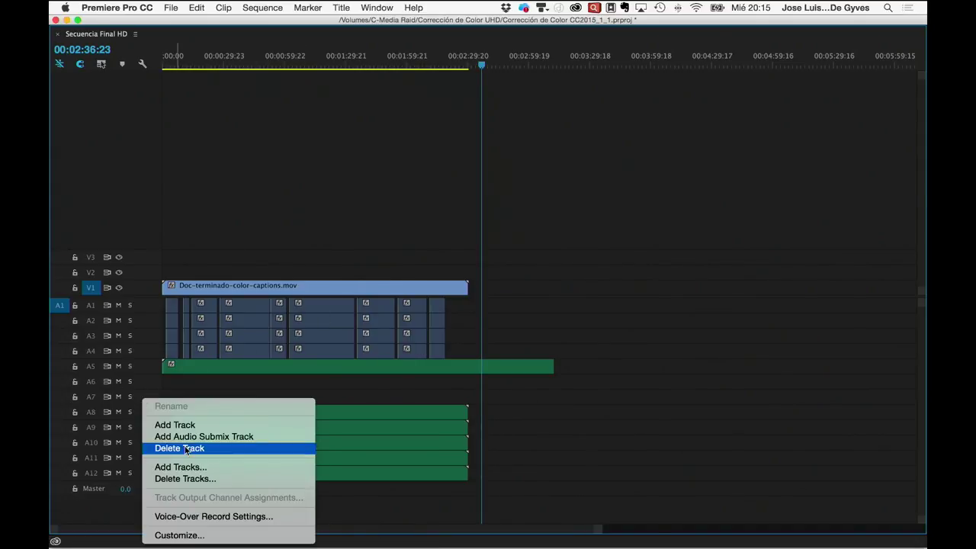
click(185, 450)
right_click(150, 386)
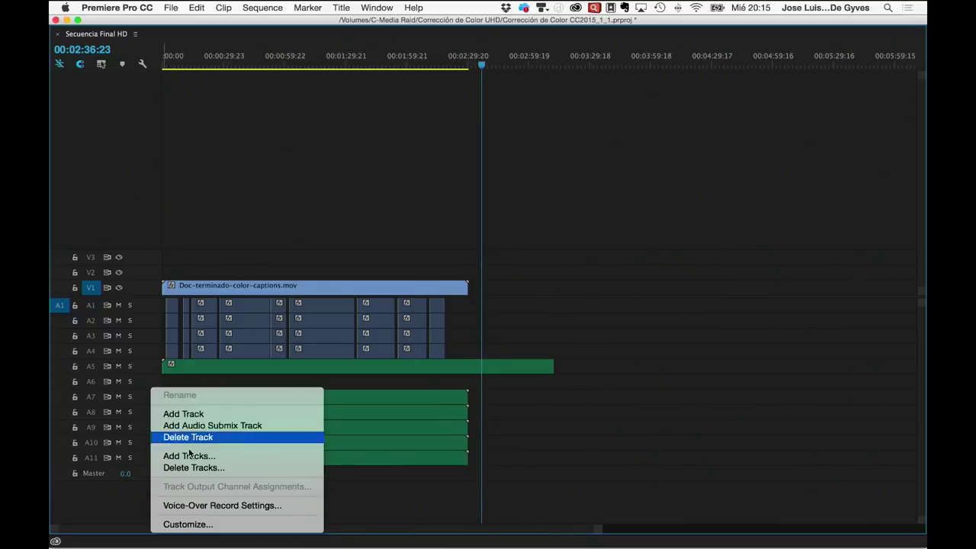
click(194, 467)
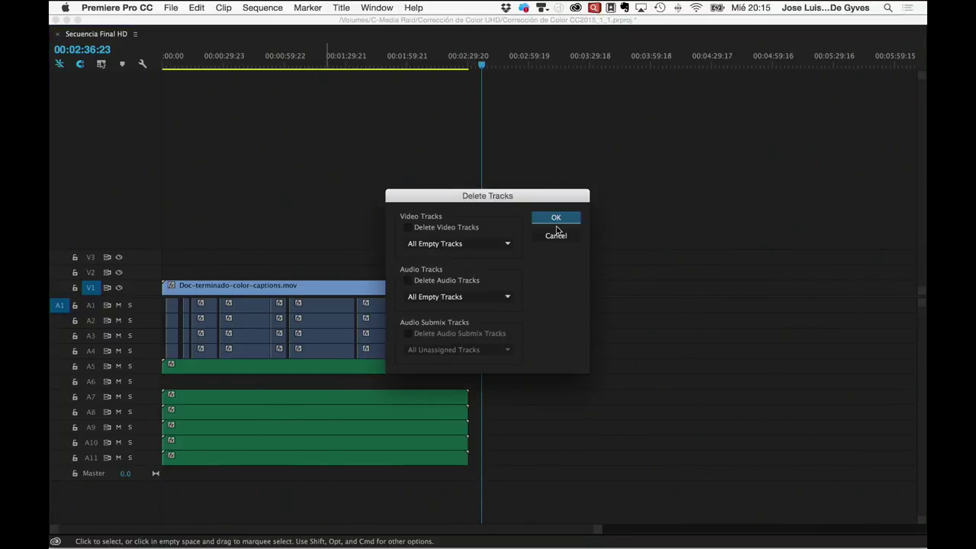
click(556, 232)
right_click(146, 379)
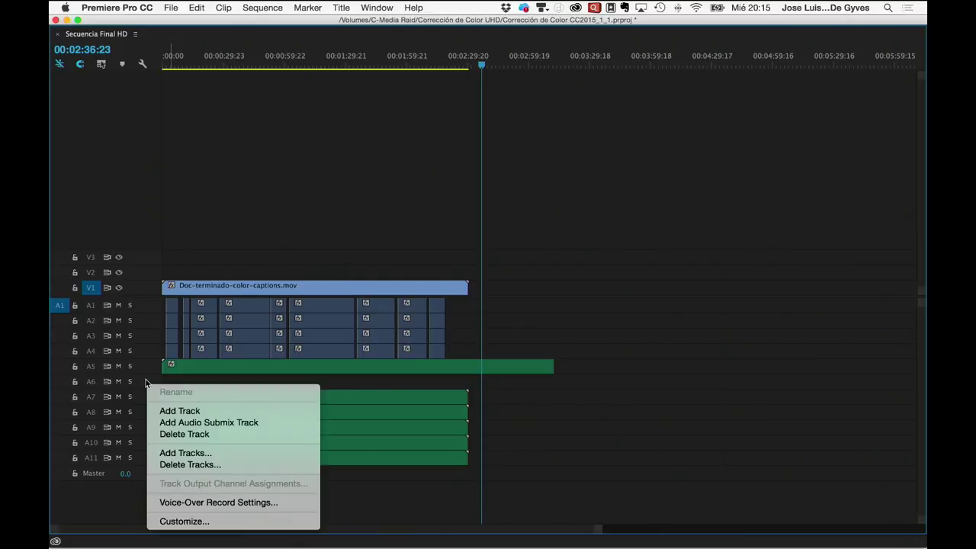
click(181, 434)
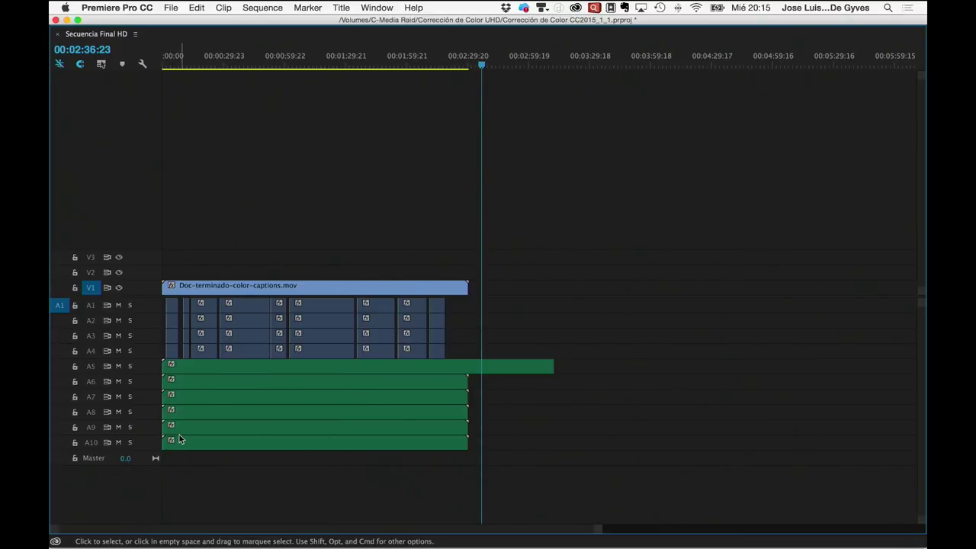
- Mute the original audio tracks A1–A5 and restore the normal panel layout
click(118, 366)
click(119, 348)
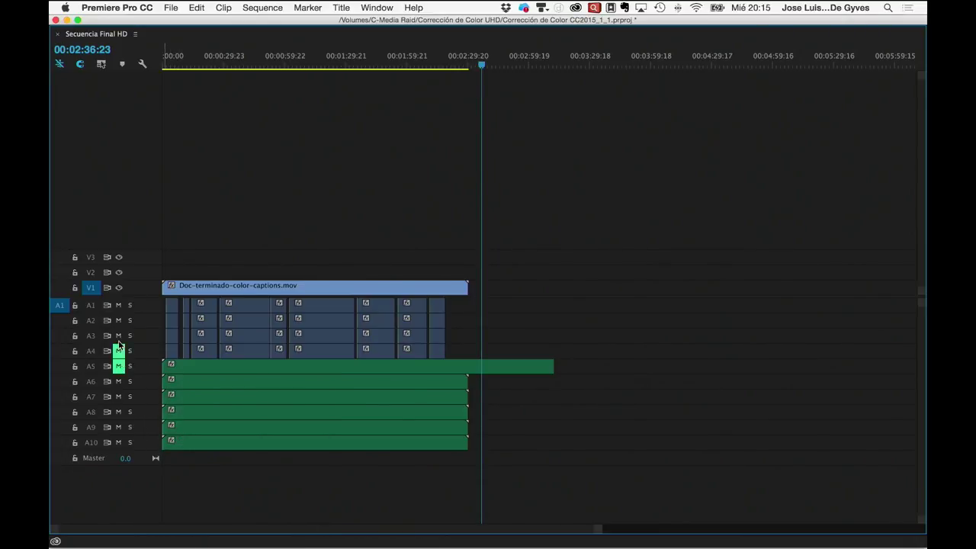
click(118, 336)
click(118, 321)
click(118, 305)
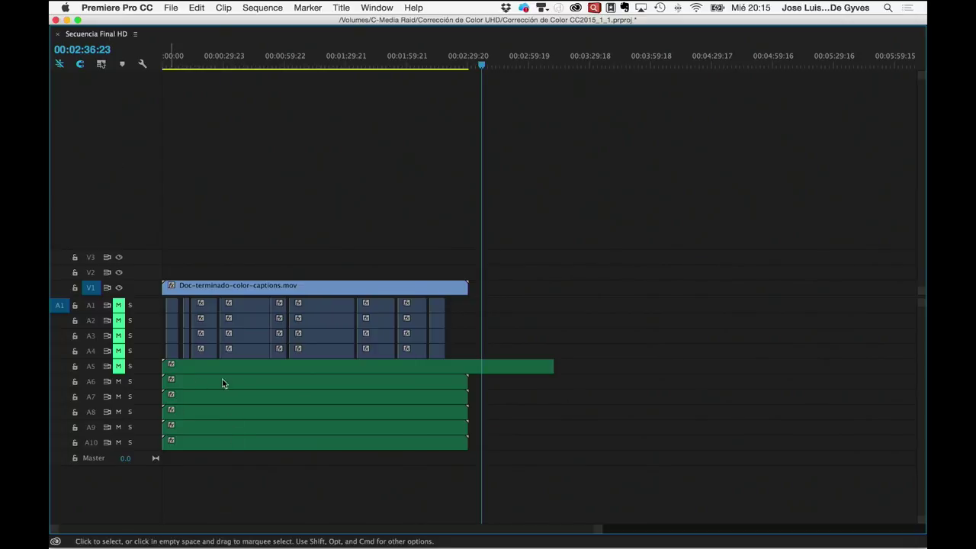
click(371, 7)
click(404, 69)
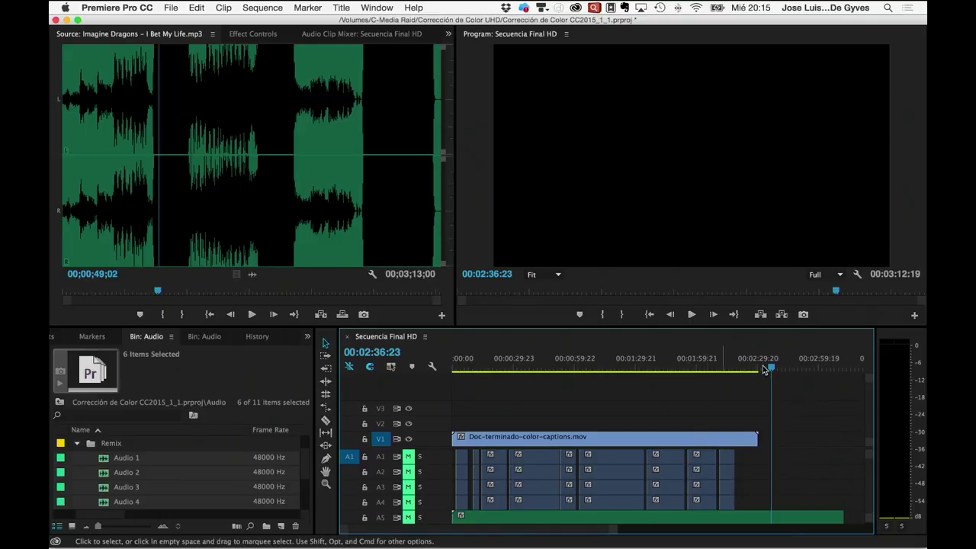
- Play the edit with the remix from 02:18:02, then stop playback
drag(765, 370, 745, 370)
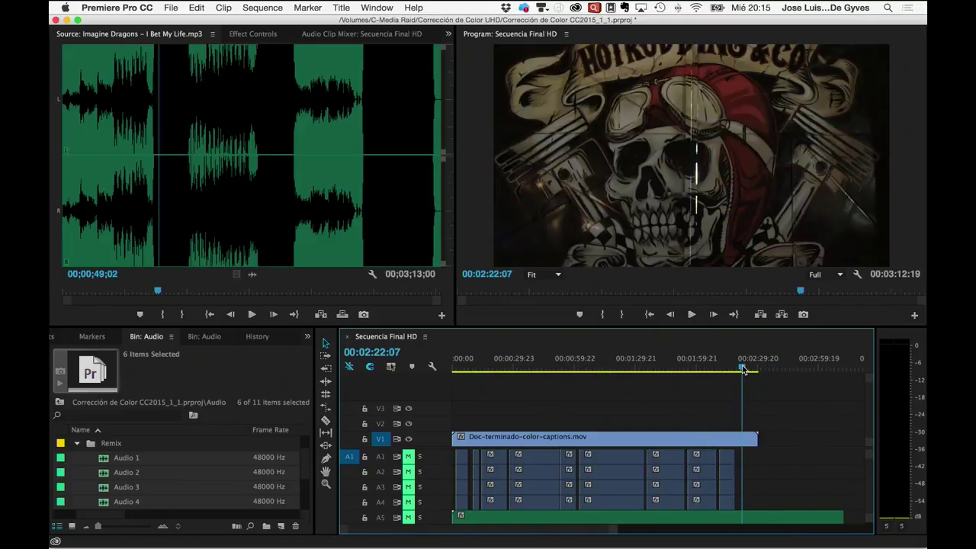
drag(737, 370, 734, 369)
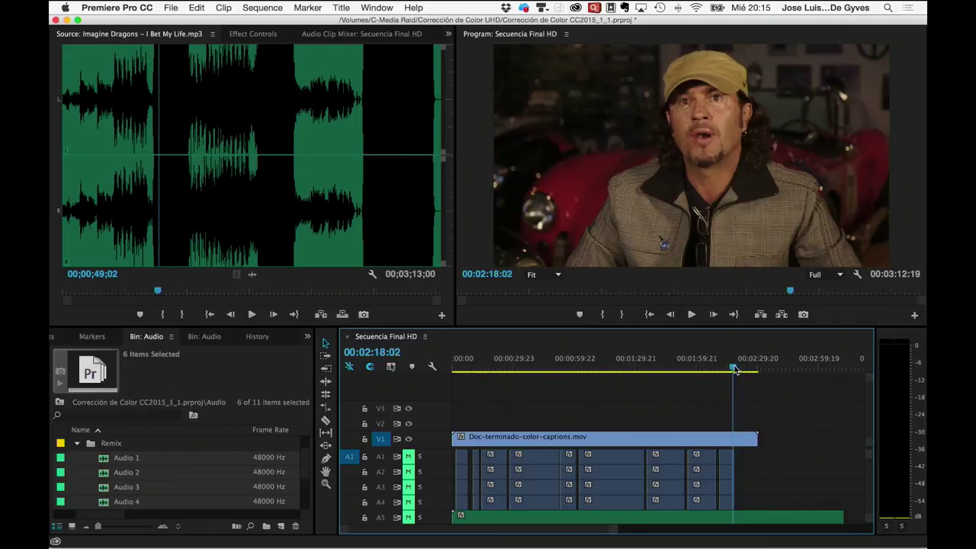
key(space)
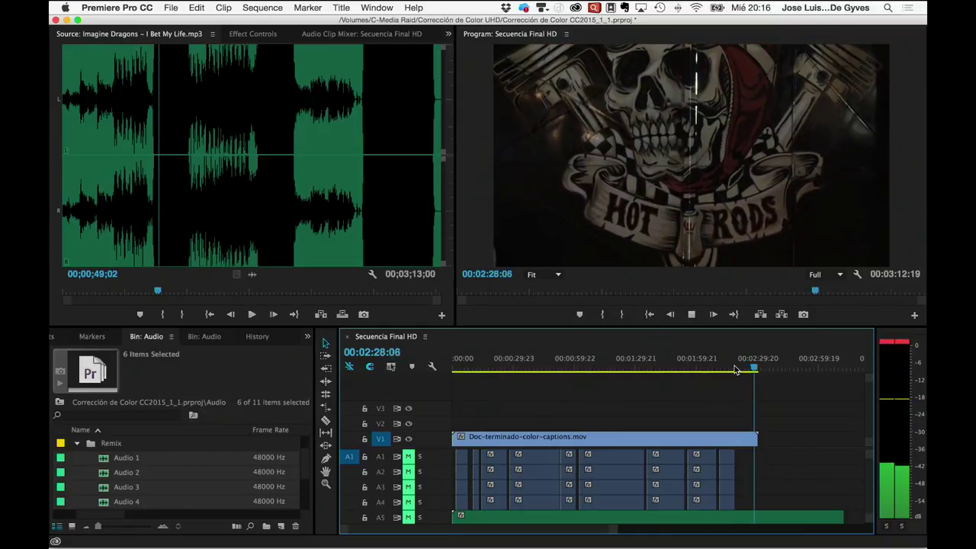
key(space)
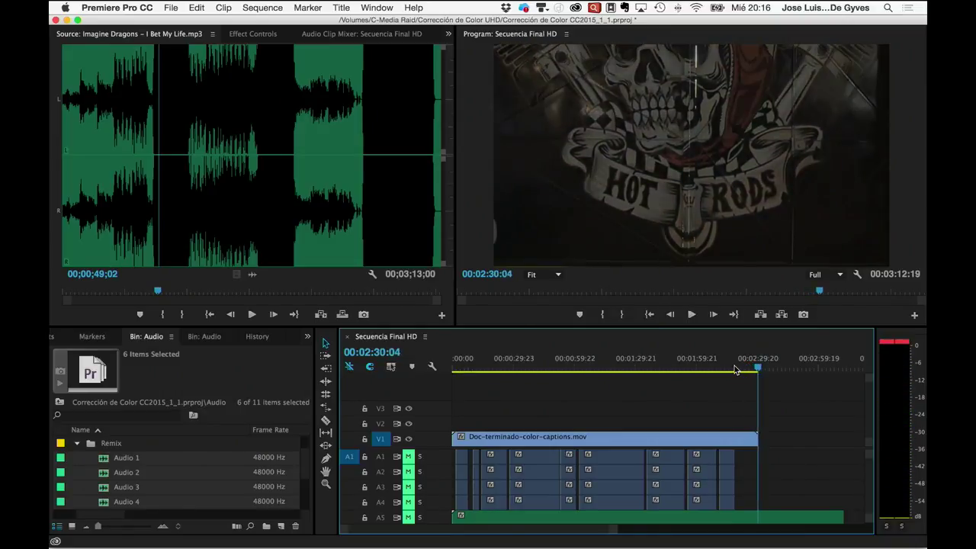